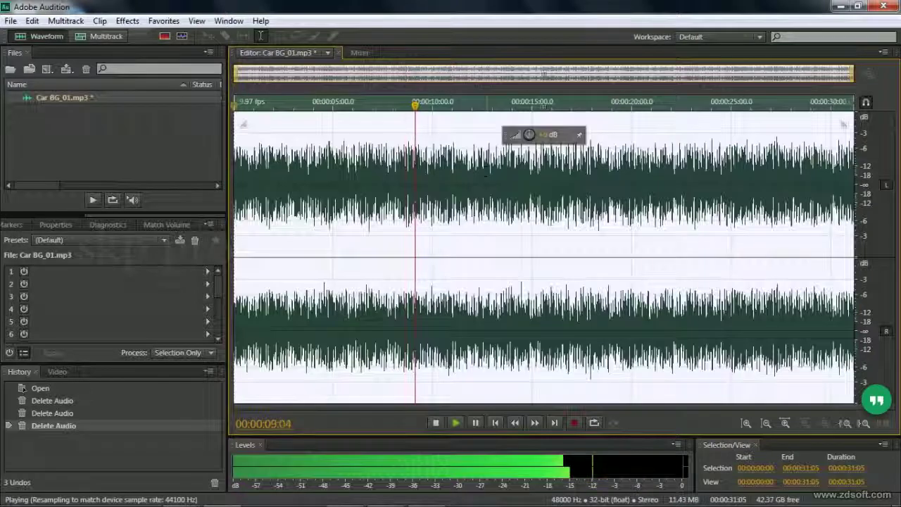
Step: Examine the waveform during playback, from individual samples up to the full clip, at several points along the timeline
scroll(486, 172, up, 5)
click(502, 185)
scroll(508, 113, up, 5)
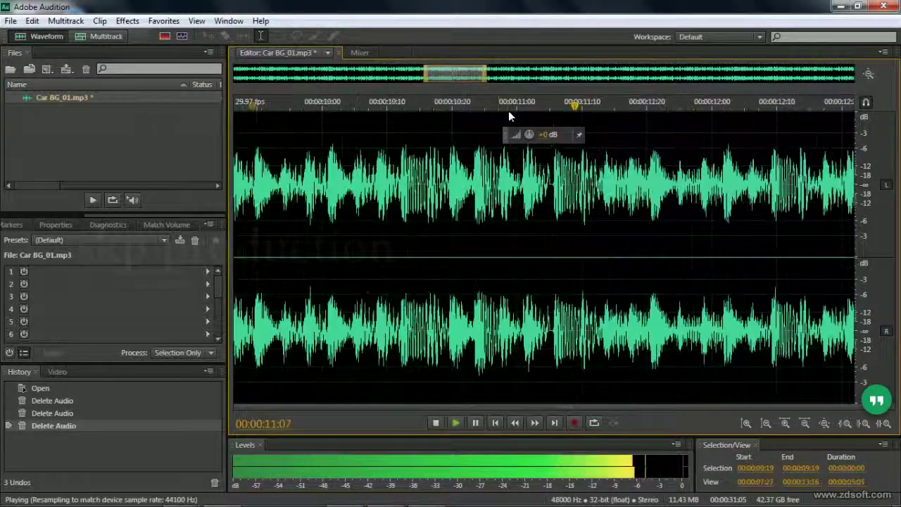
scroll(464, 71, down, 6)
scroll(465, 71, up, 5)
scroll(465, 71, up, 10)
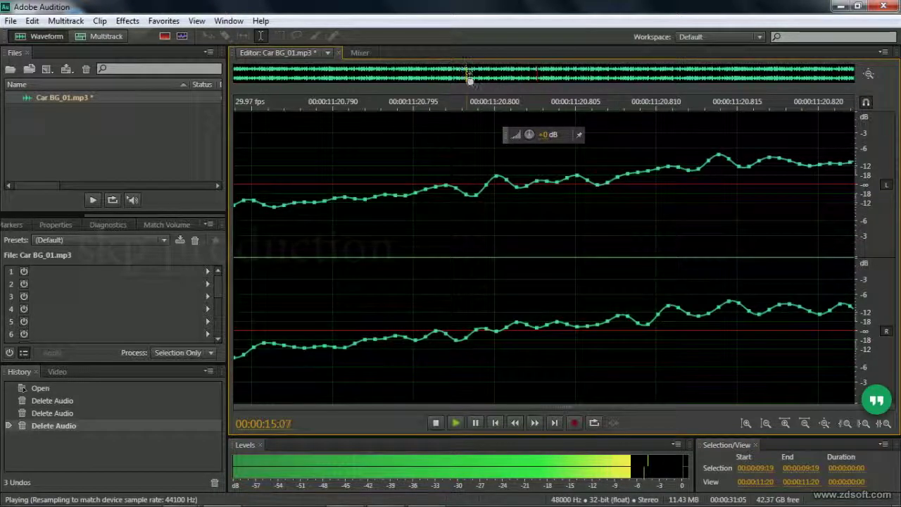
drag(464, 71, 580, 69)
scroll(602, 73, down, 3)
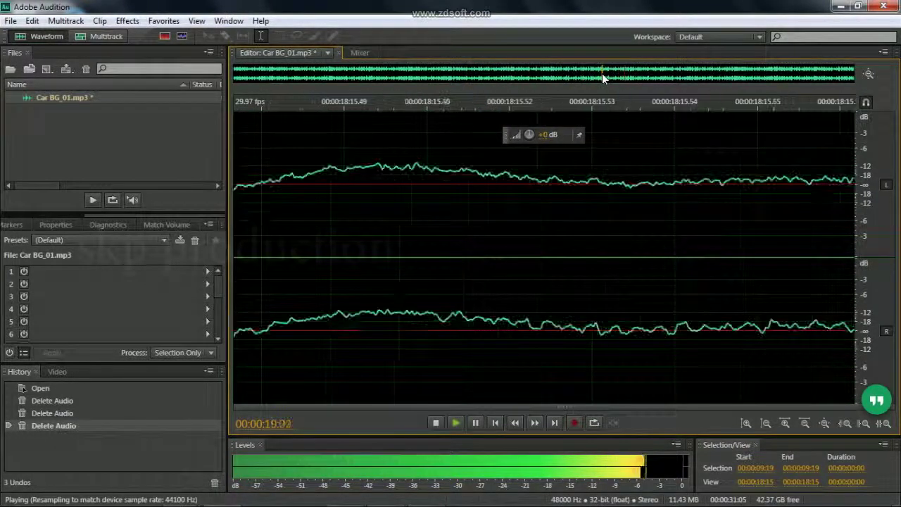
scroll(601, 72, up, 6)
scroll(602, 73, down, 15)
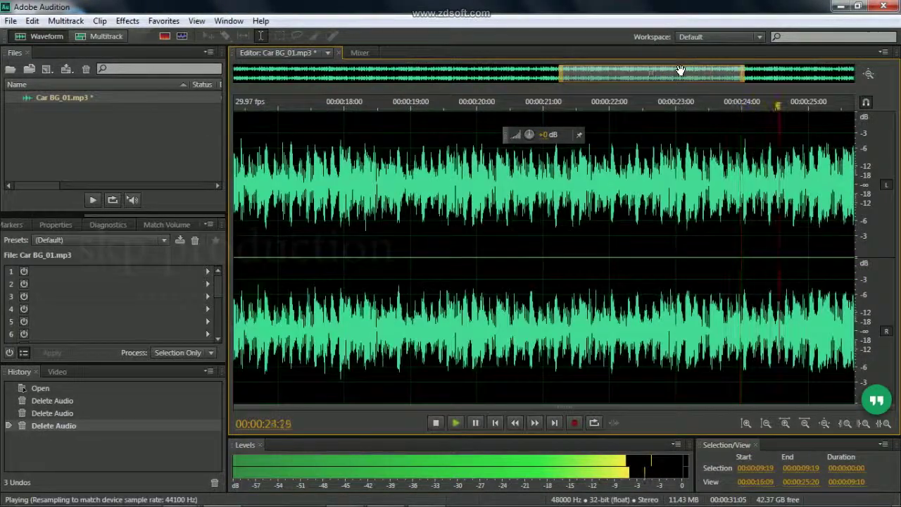
scroll(687, 70, up, 8)
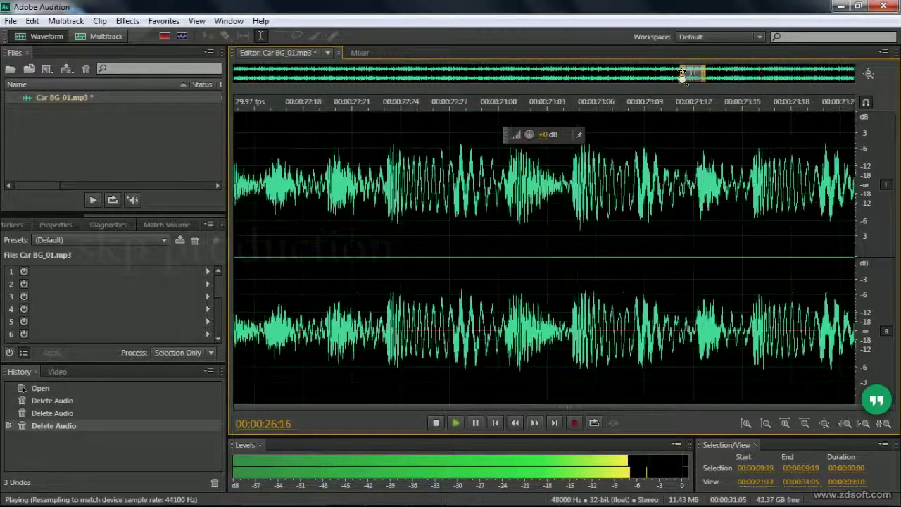
scroll(681, 70, down, 6)
scroll(681, 71, down, 5)
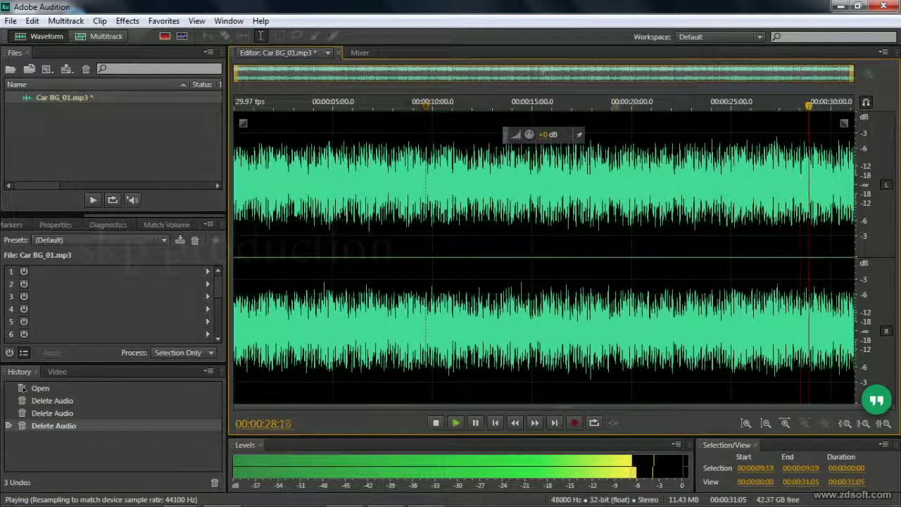
Step: Disable the left channel, play the right channel alone from about 2 seconds, and re-enable the left
click(269, 101)
key(space)
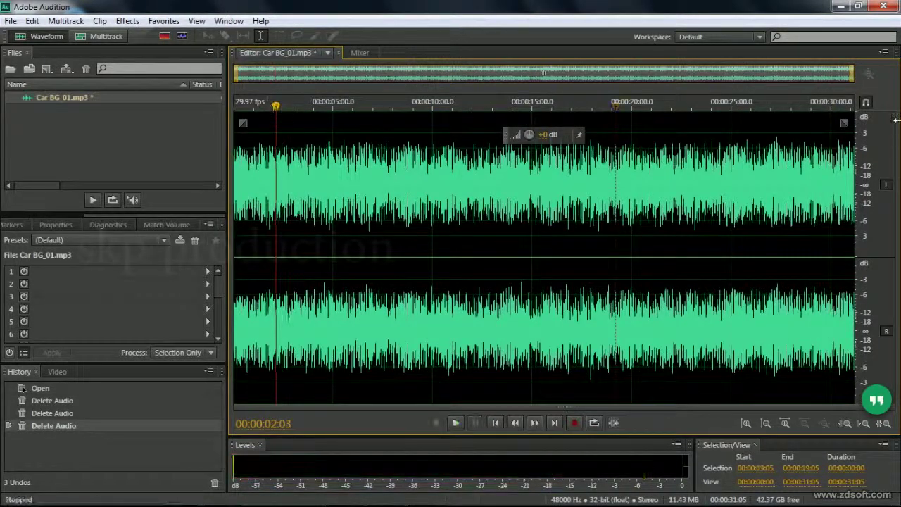
click(887, 184)
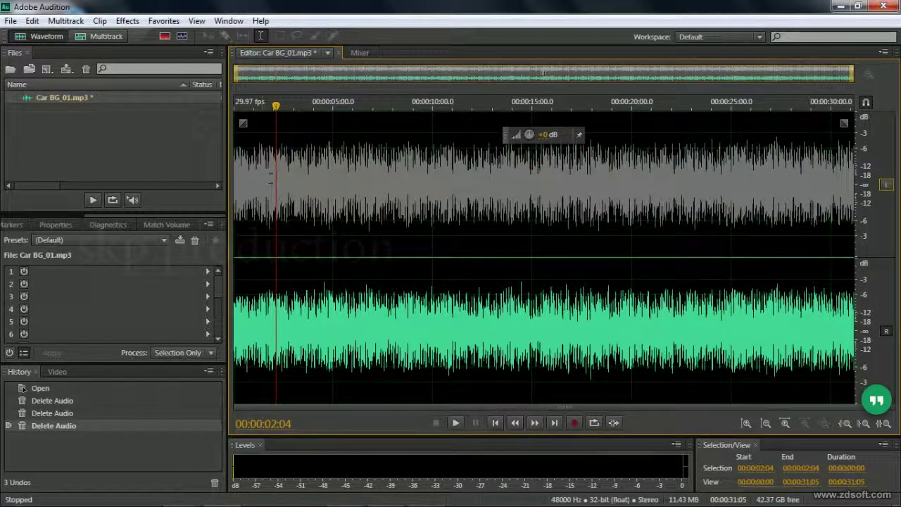
key(space)
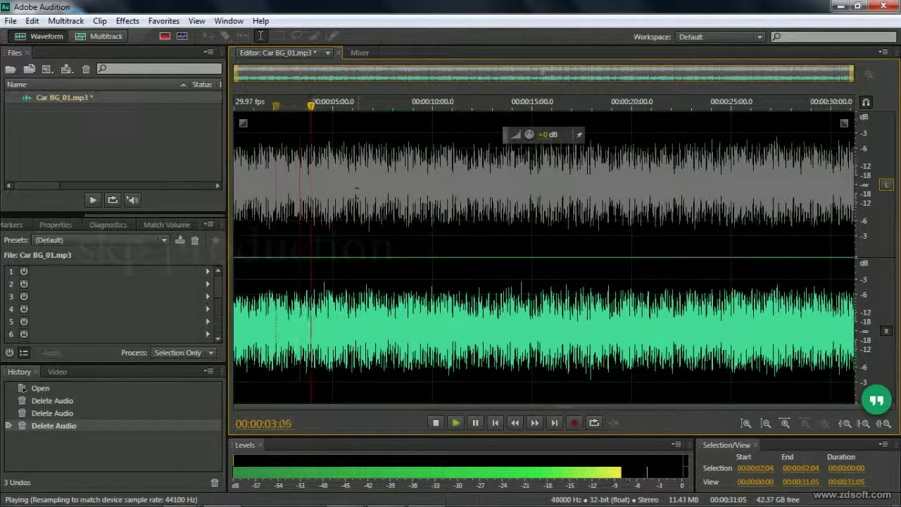
click(886, 184)
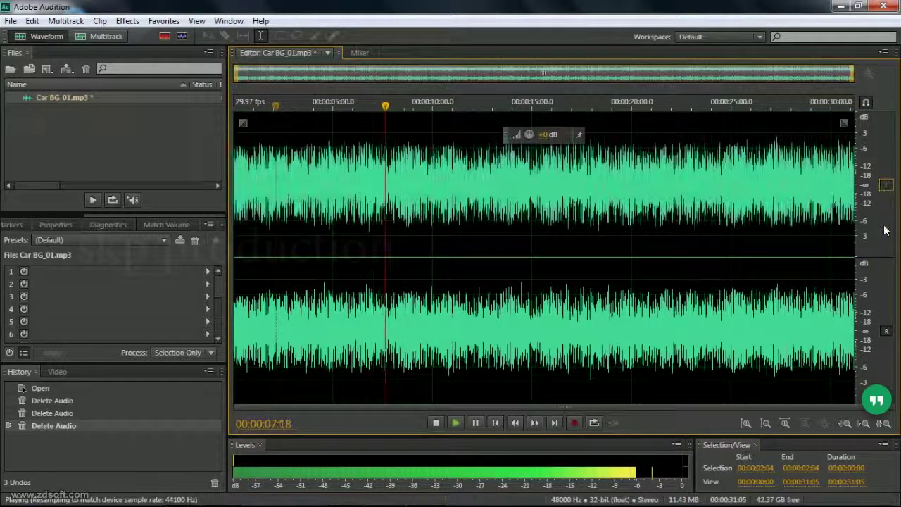
Step: Disable the right channel, listen to the left channel alone from about 10 and 7 seconds, and stop playback
click(886, 331)
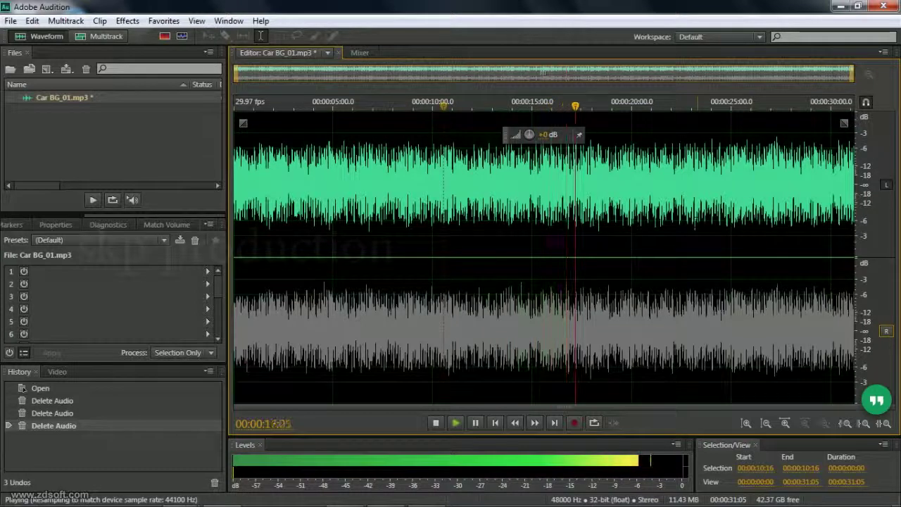
click(444, 107)
click(379, 105)
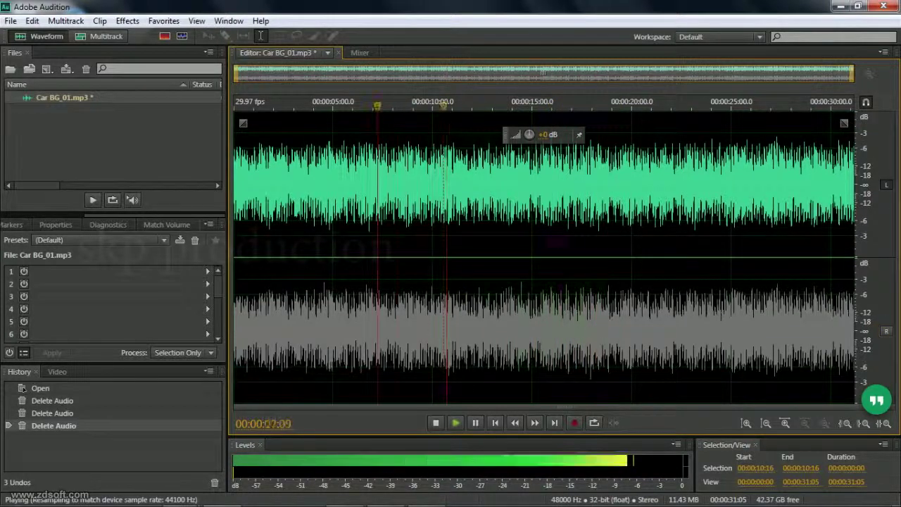
key(space)
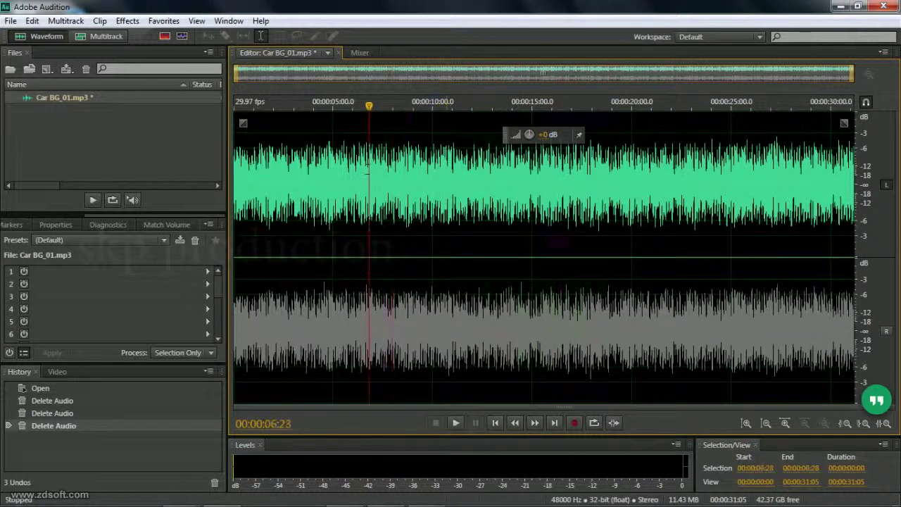
Step: Preview and apply Stretch and Pitch to the entire left channel using the Fast Talker preset at 45% stretch
key(ctrl+a)
click(127, 21)
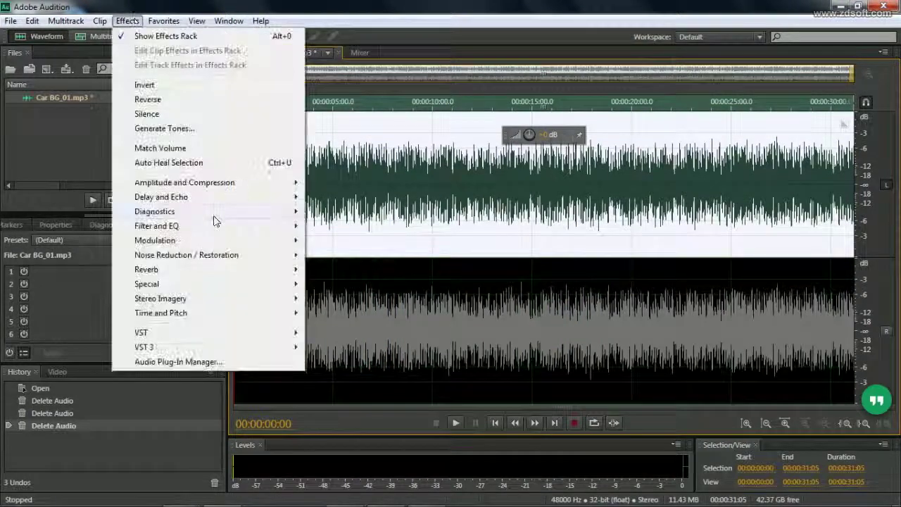
mouse_move(241, 315)
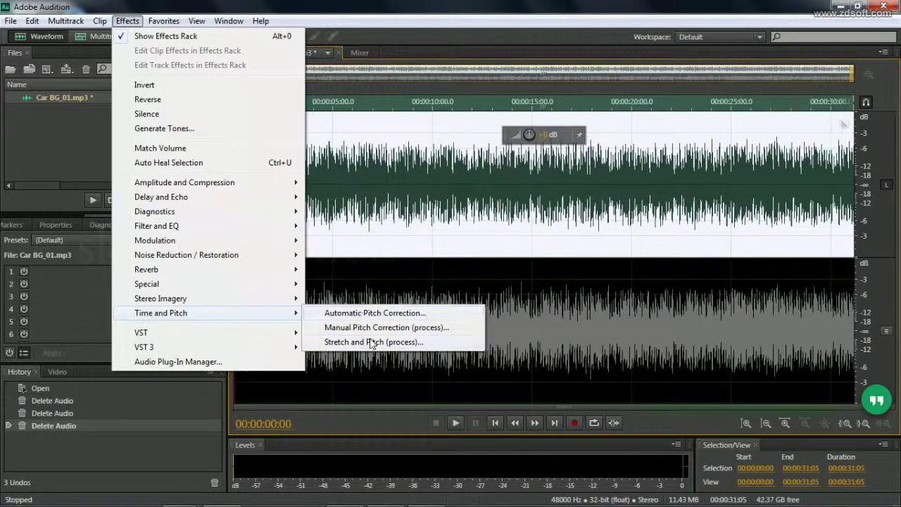
click(371, 343)
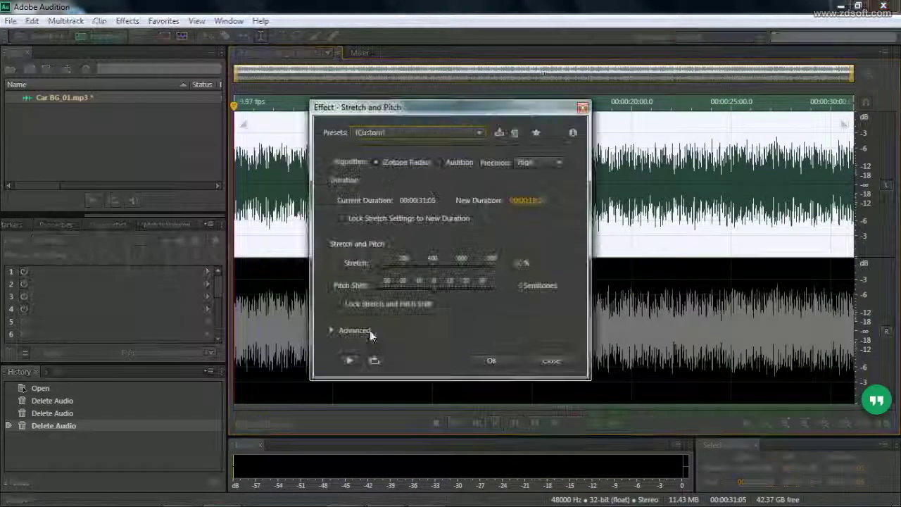
click(408, 134)
click(391, 191)
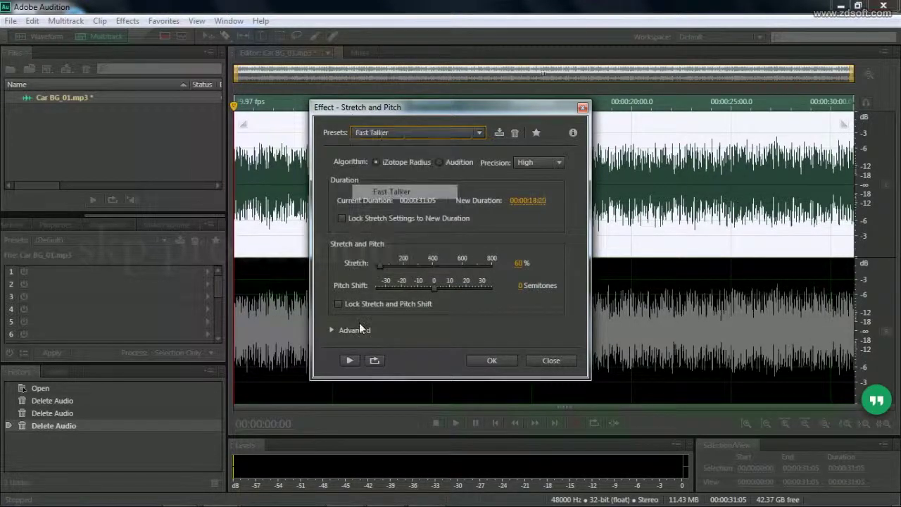
click(347, 361)
click(347, 361)
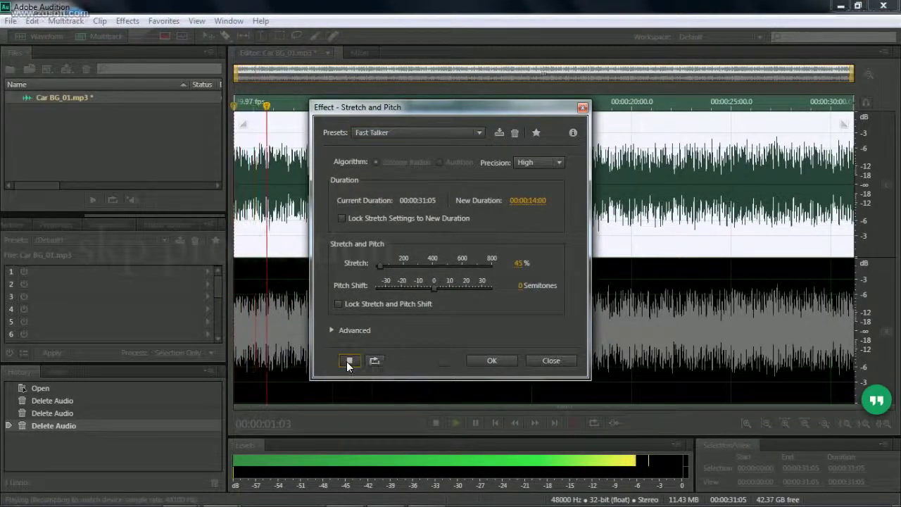
click(491, 361)
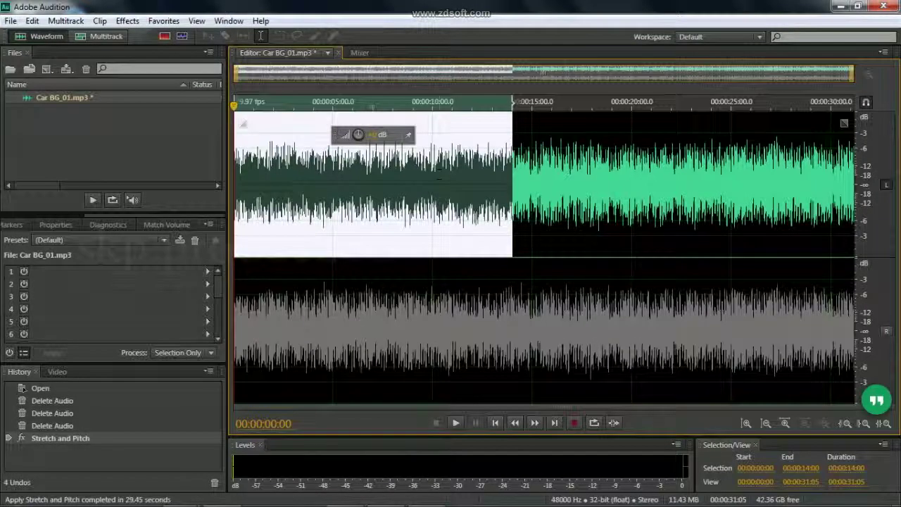
Step: Play a short part of the stretched left channel from about 10 seconds
click(439, 175)
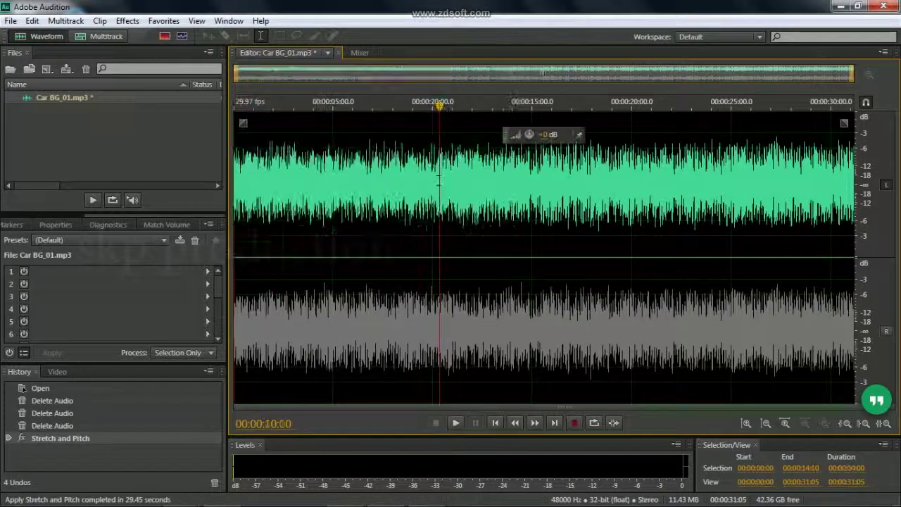
key(space)
key(space)
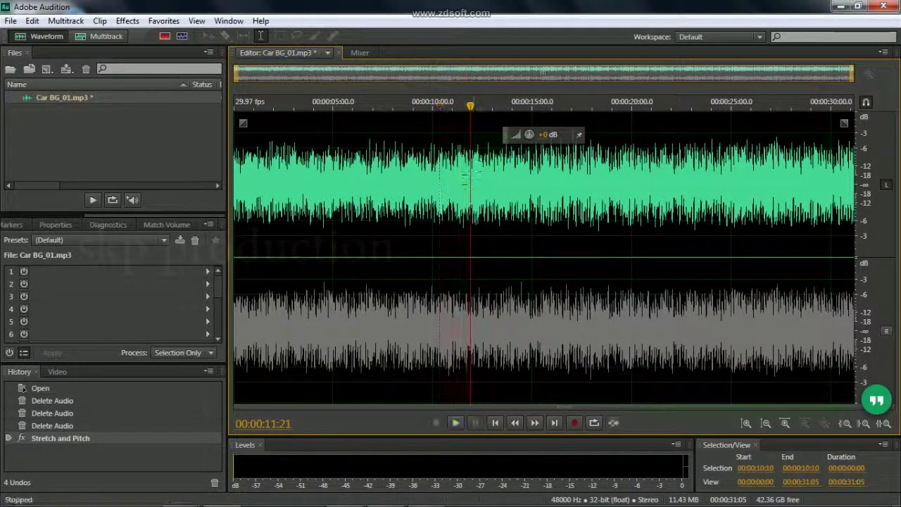
Step: Enable both the left and right channels for editing
drag(466, 161, 6, 242)
click(886, 185)
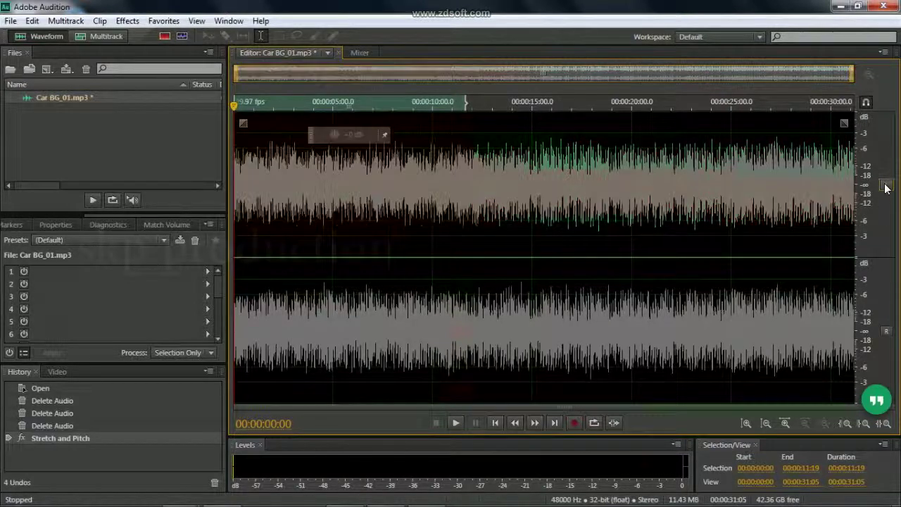
click(887, 331)
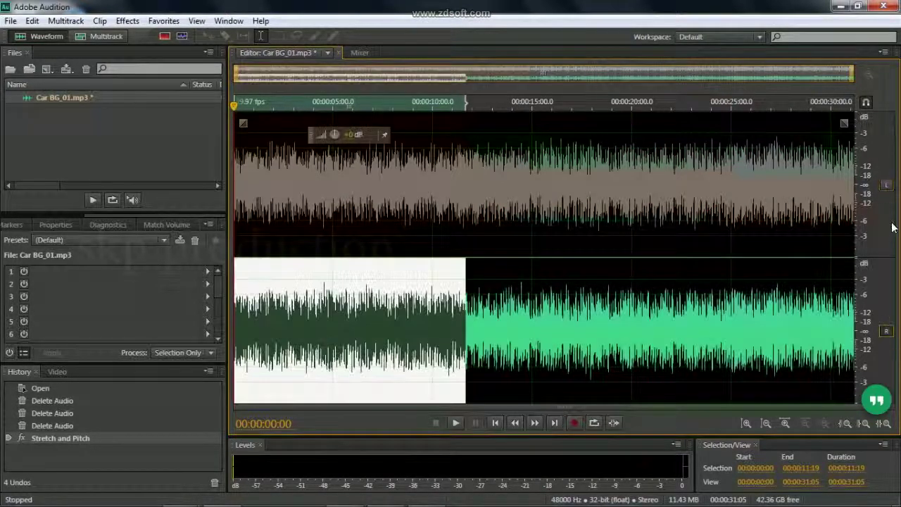
click(887, 185)
Step: Trim both channels by deleting the first 10:24 and everything after about 9:09 of the remaining audio
double_click(442, 204)
drag(449, 212, 131, 251)
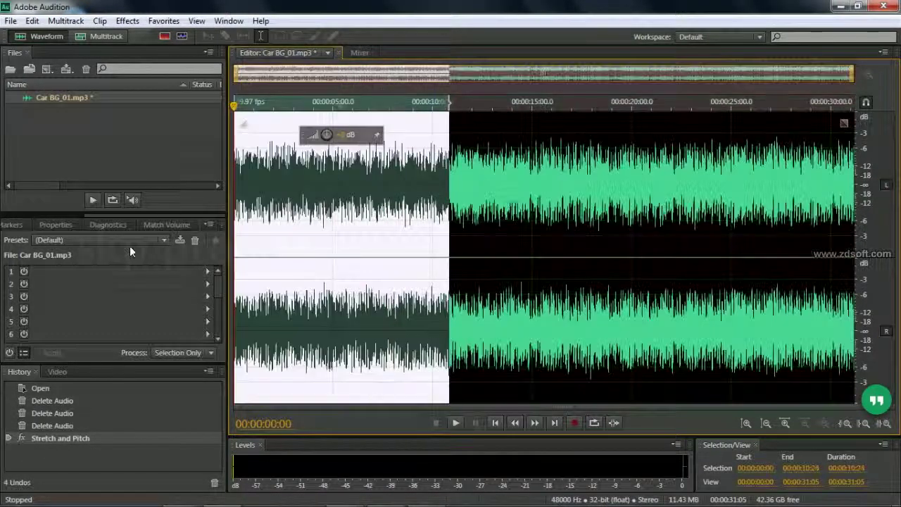
key(Delete)
drag(518, 198, 895, 219)
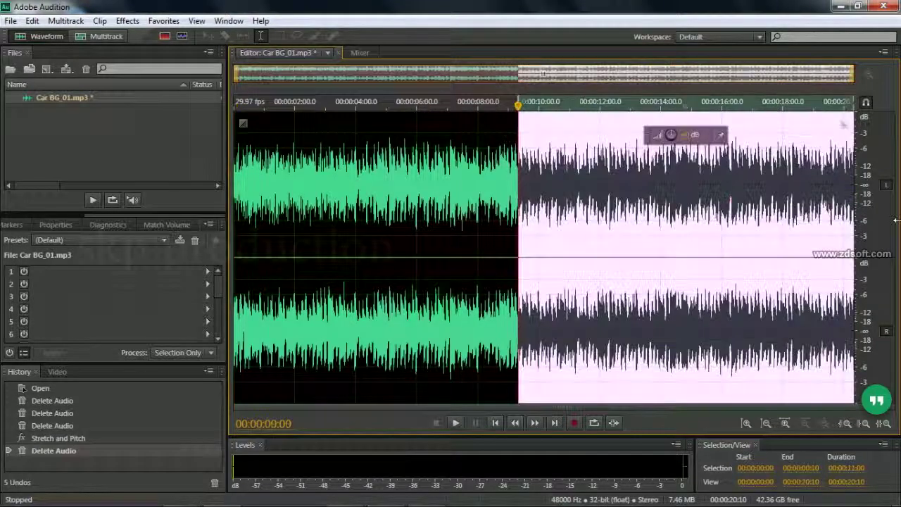
key(Delete)
Step: Compare the trimmed audio by playing the left channel alone, the right channel alone, and both together
click(887, 331)
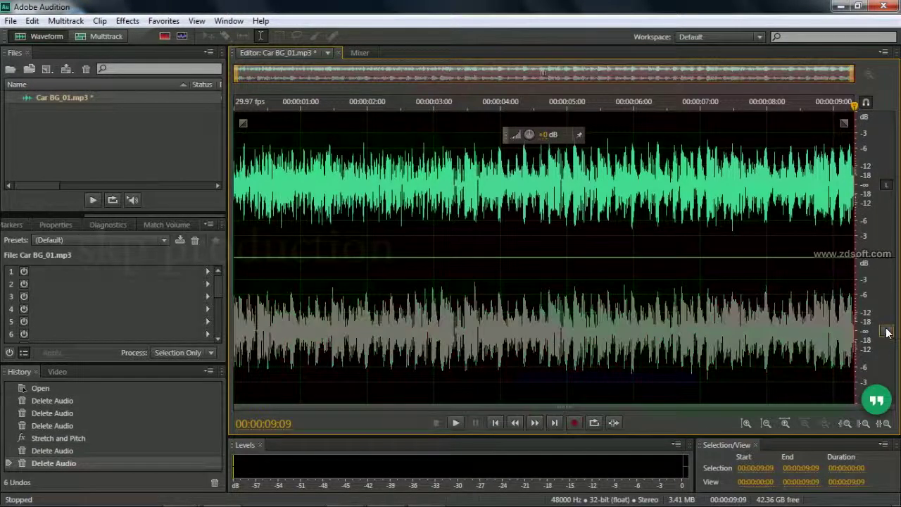
key(space)
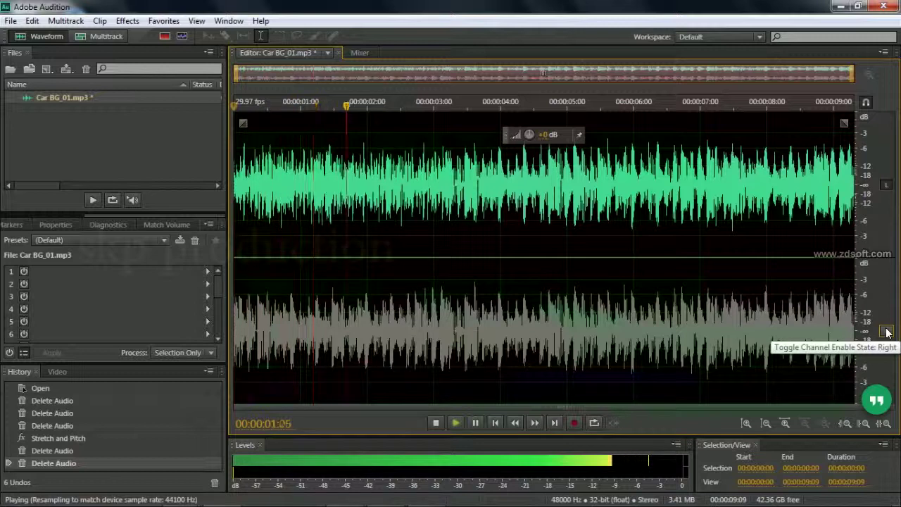
click(887, 331)
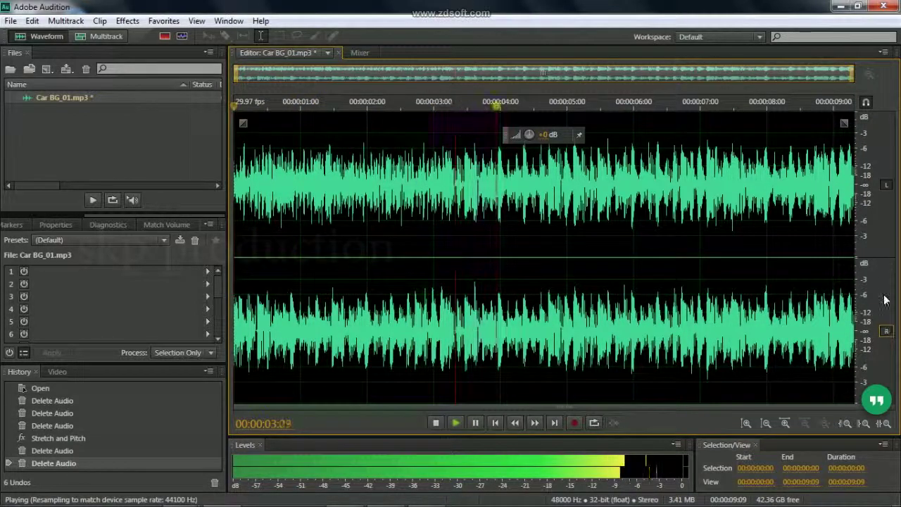
click(887, 188)
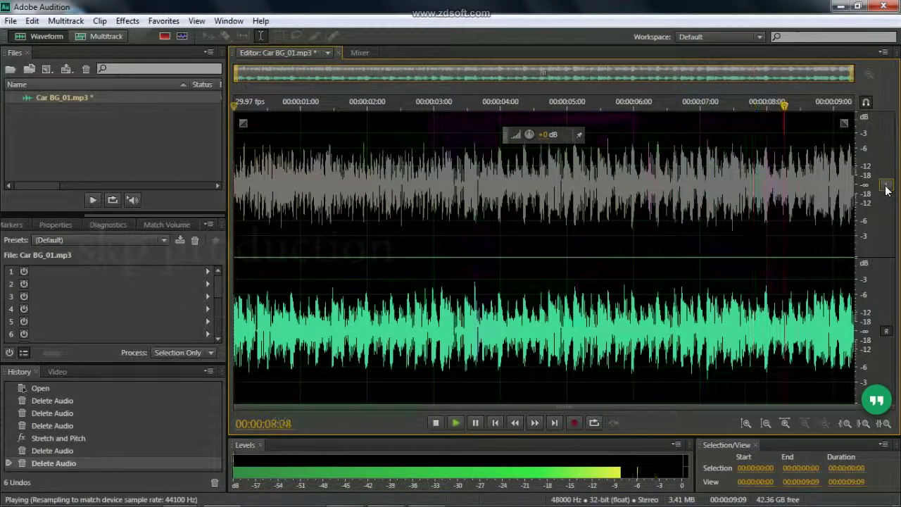
click(887, 187)
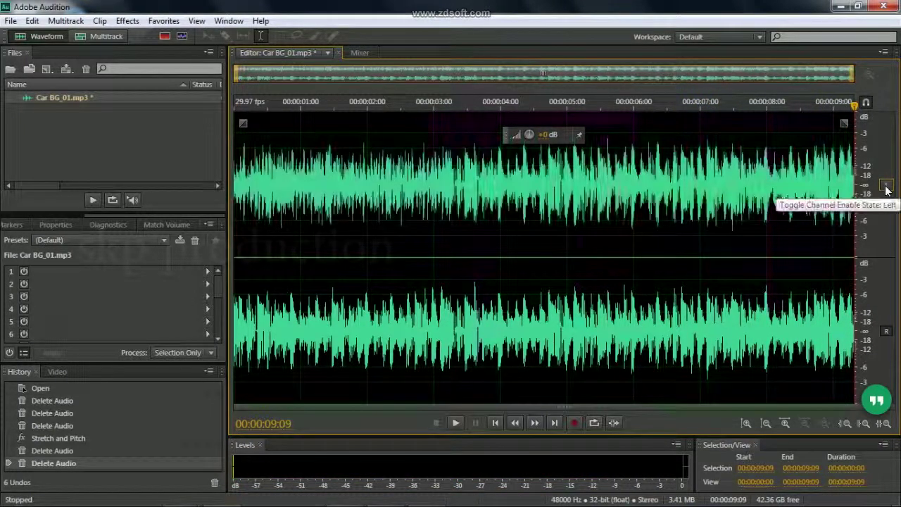
key(space)
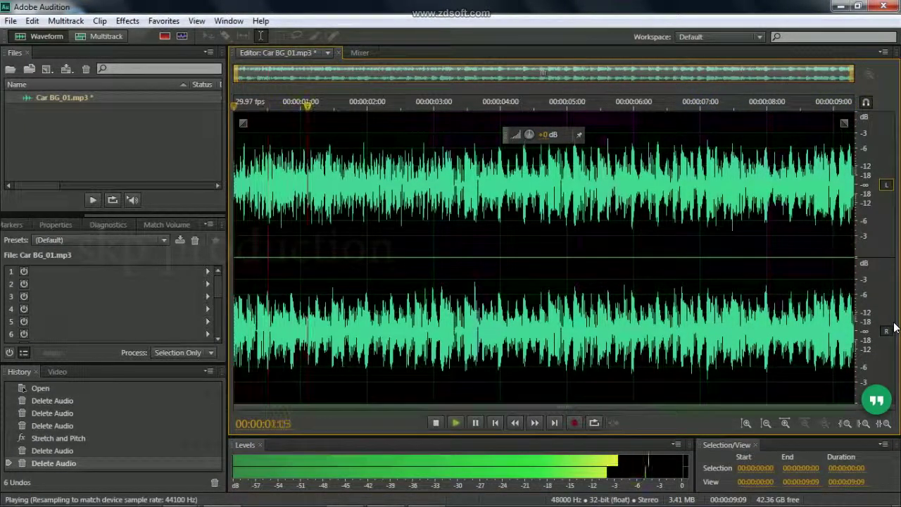
key(space)
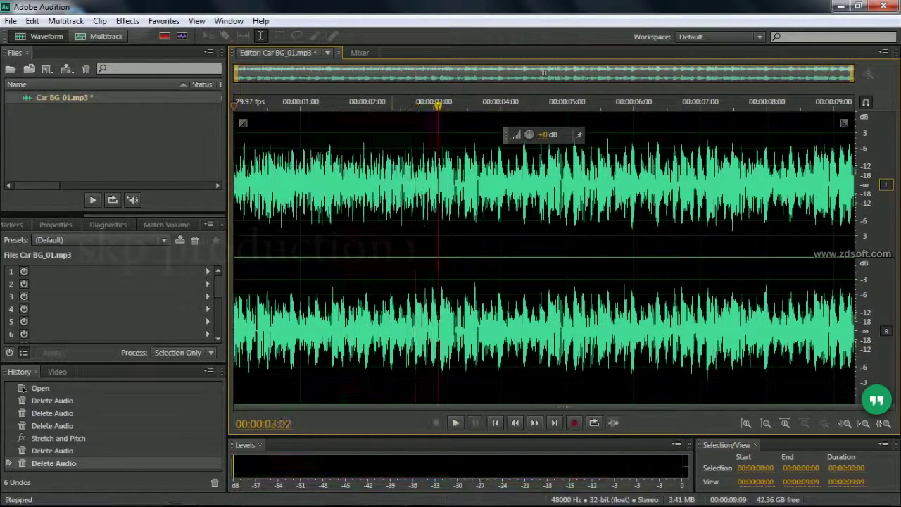
Step: Disable the left channel and play a short part of the right channel alone
click(885, 187)
key(space)
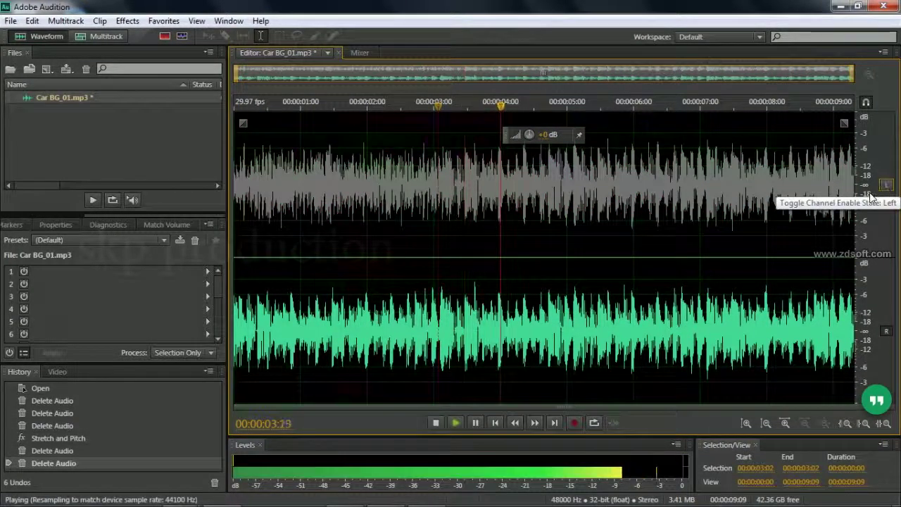
key(space)
Step: Apply Full Reverb with the Small Club preset to the whole right channel and play part of the result
key(ctrl+a)
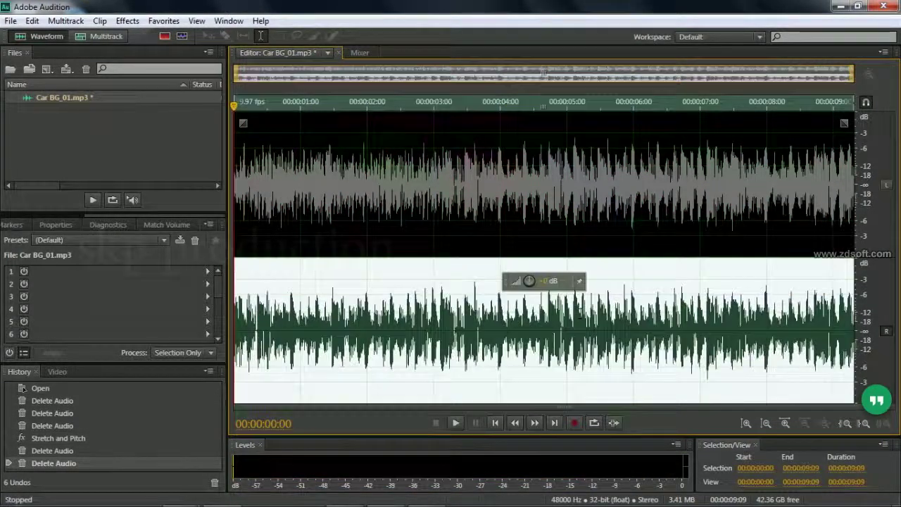
click(128, 21)
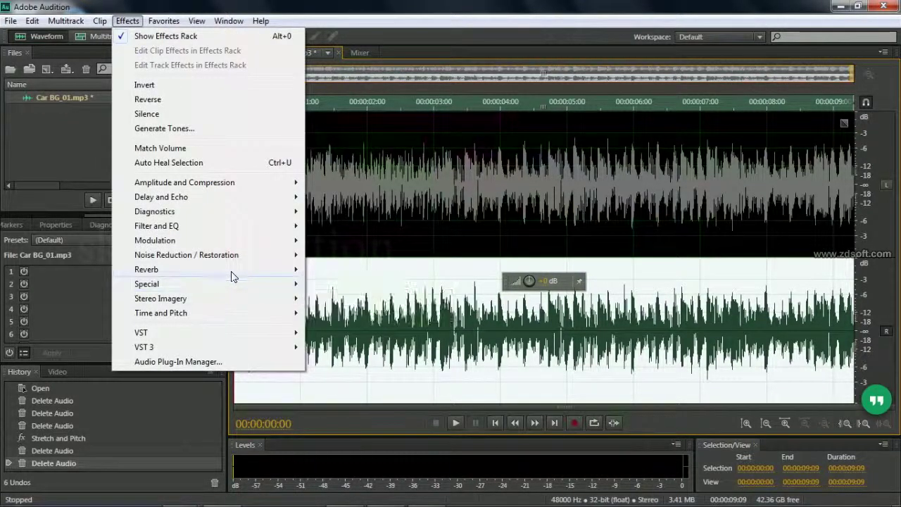
mouse_move(232, 270)
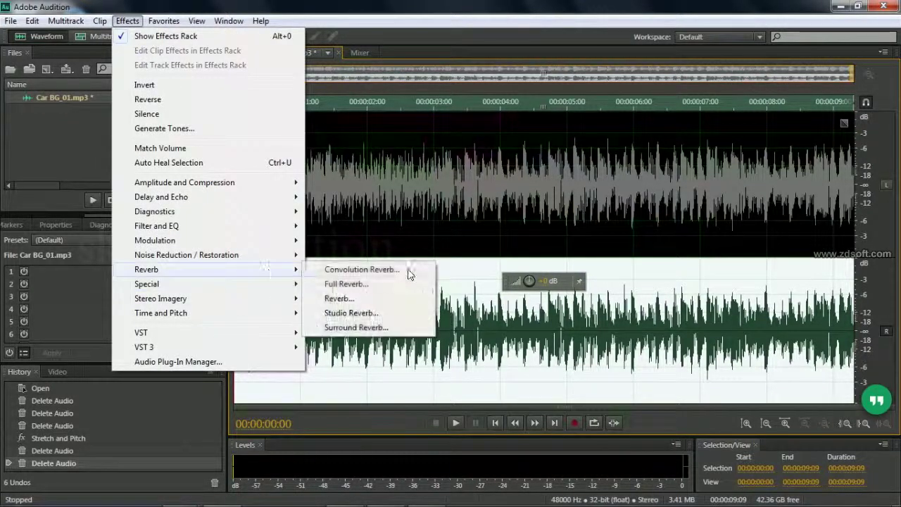
click(343, 284)
click(286, 103)
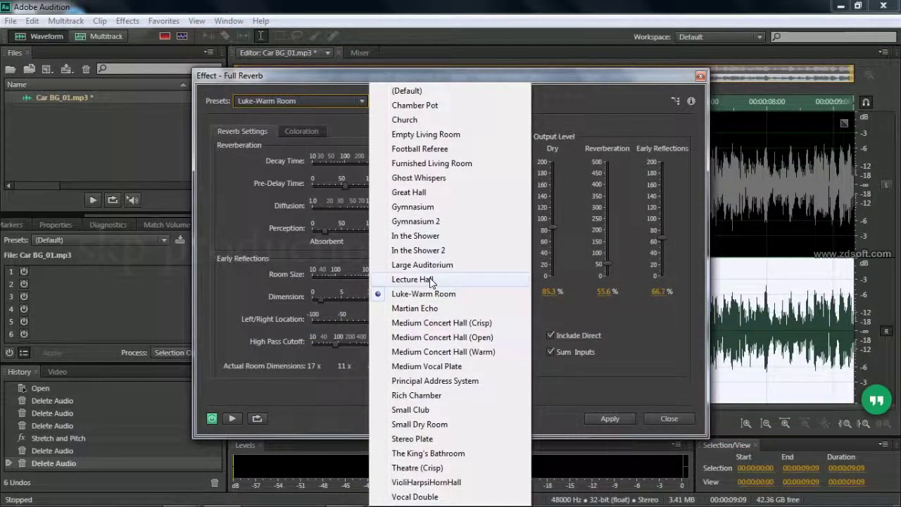
click(429, 411)
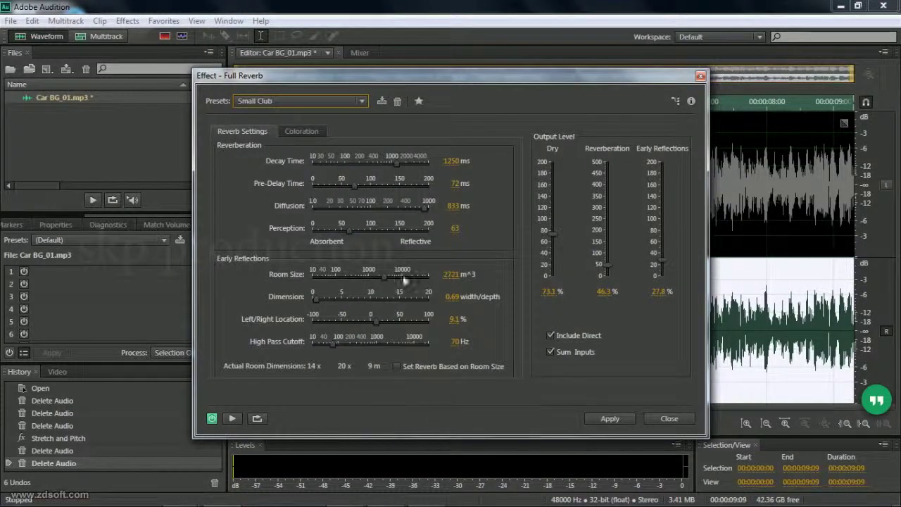
click(599, 418)
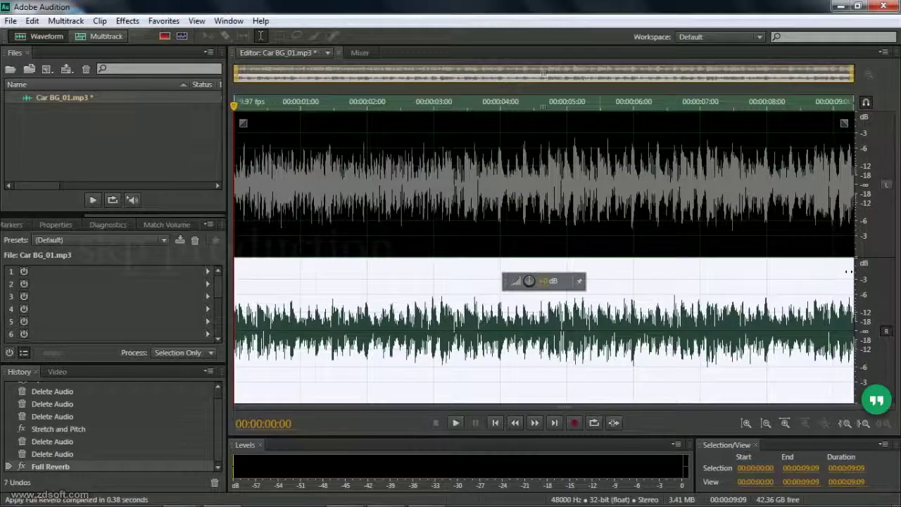
key(space)
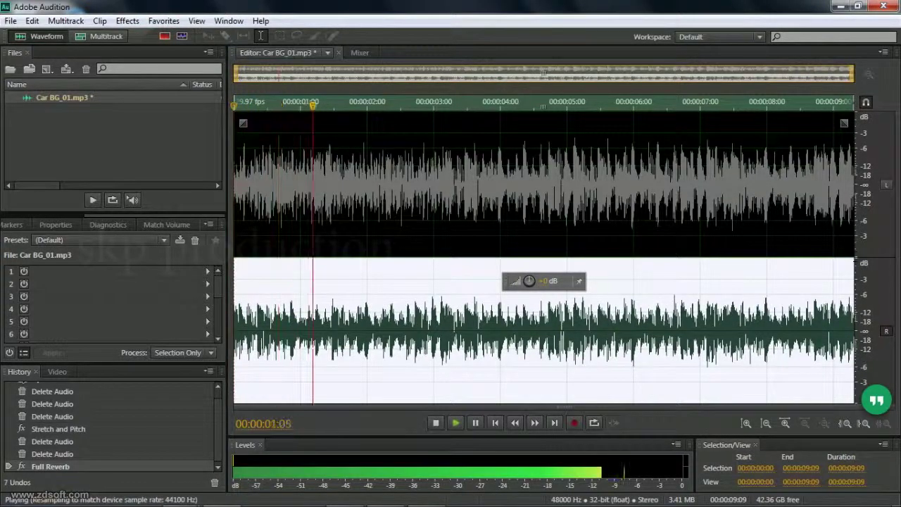
key(space)
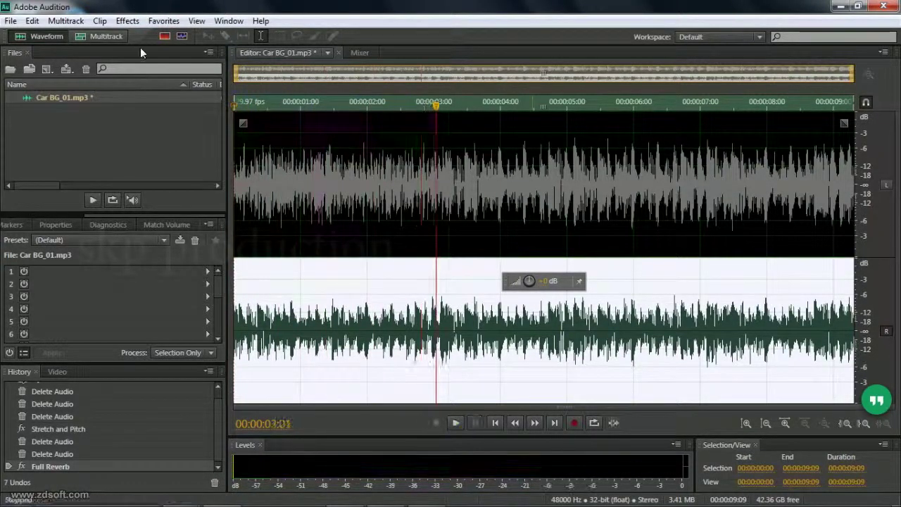
Step: Preview and apply Full Reverb with the Great Hall preset to the right channel, and play part of the result
click(127, 20)
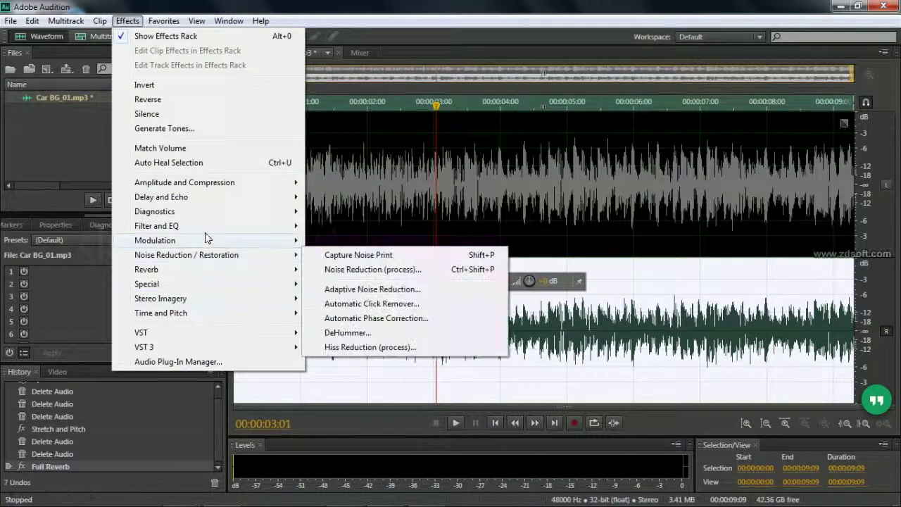
mouse_move(301, 271)
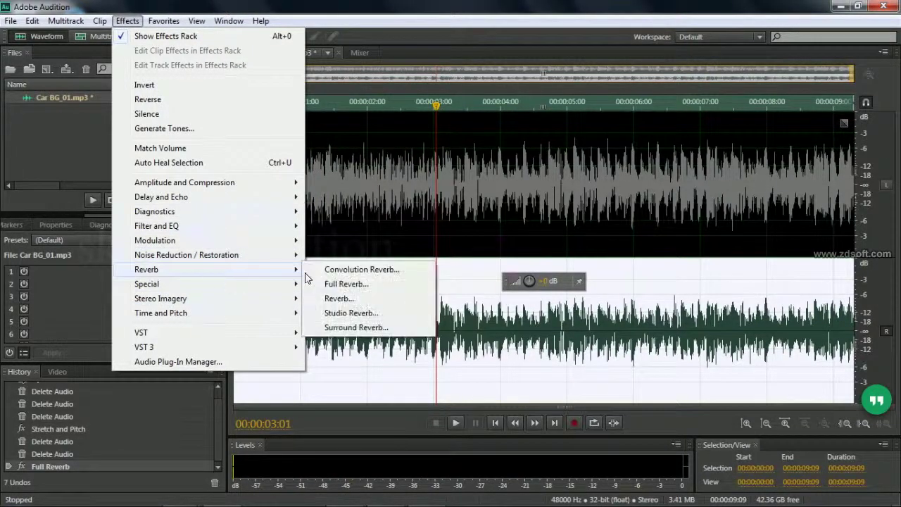
click(352, 284)
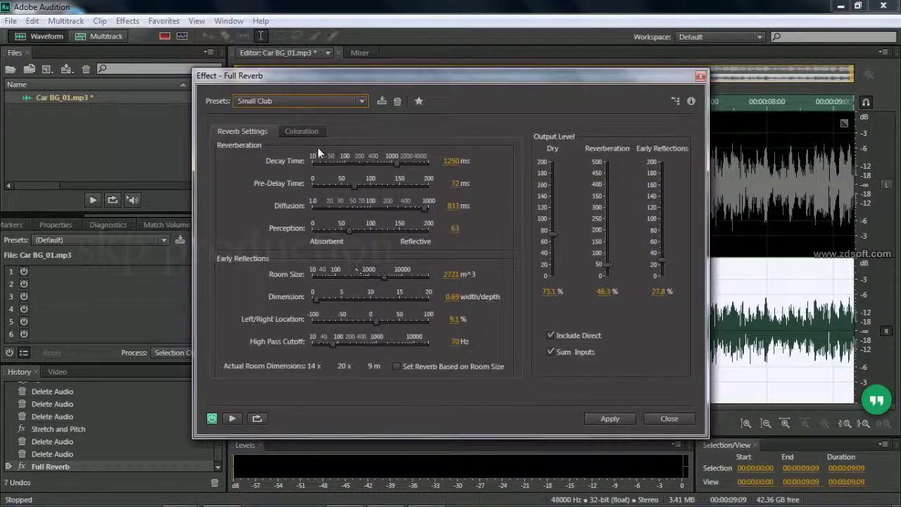
click(318, 104)
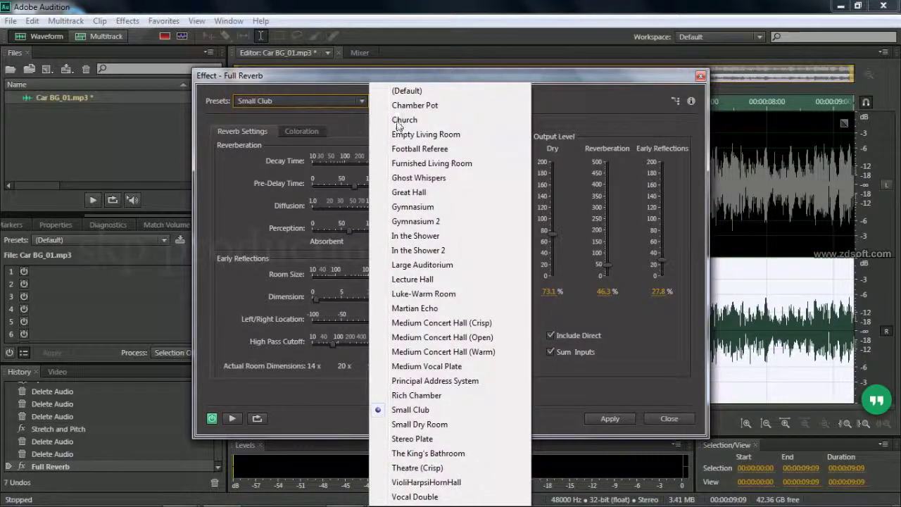
click(428, 194)
click(237, 419)
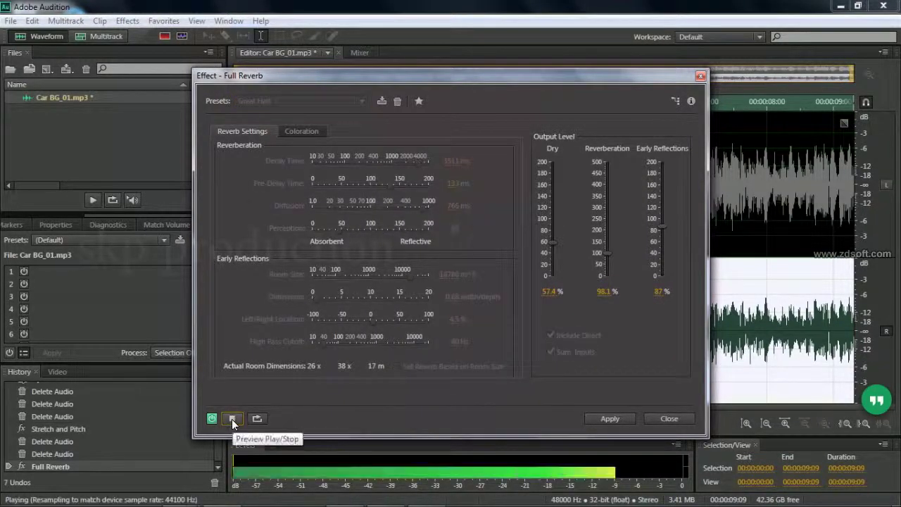
click(233, 418)
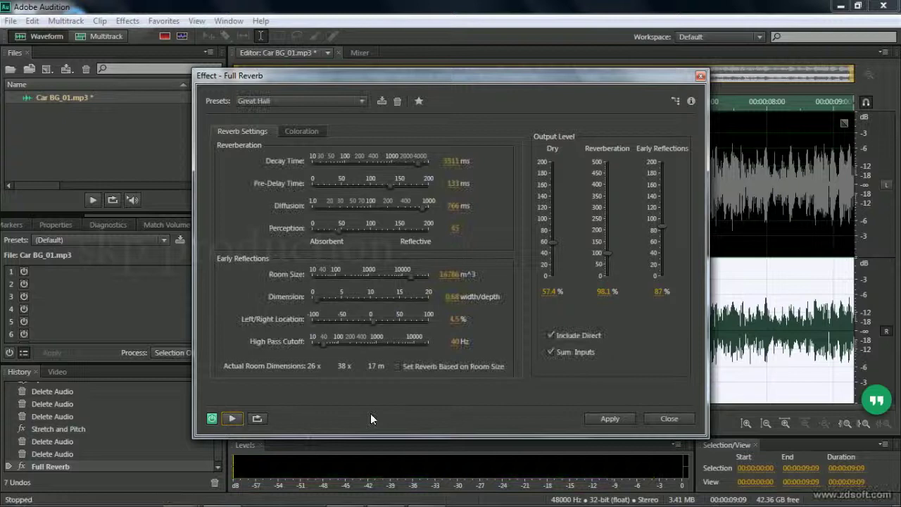
click(609, 418)
key(space)
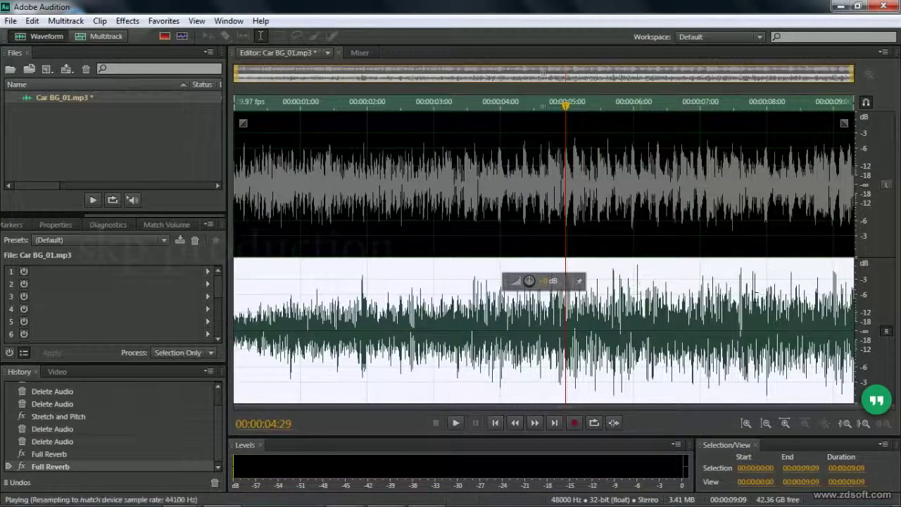
key(space)
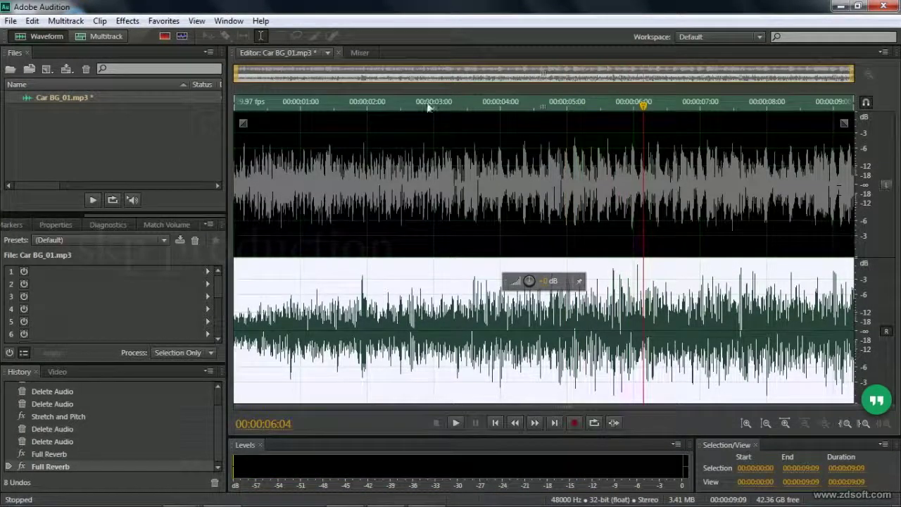
Step: Re-enable the left channel and play both channels together from the start
drag(428, 107, 169, 113)
click(887, 337)
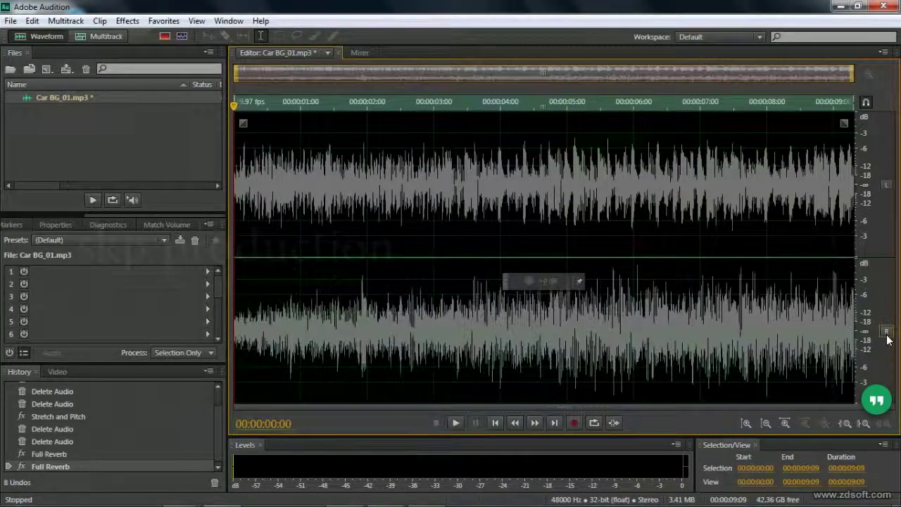
click(887, 337)
click(887, 187)
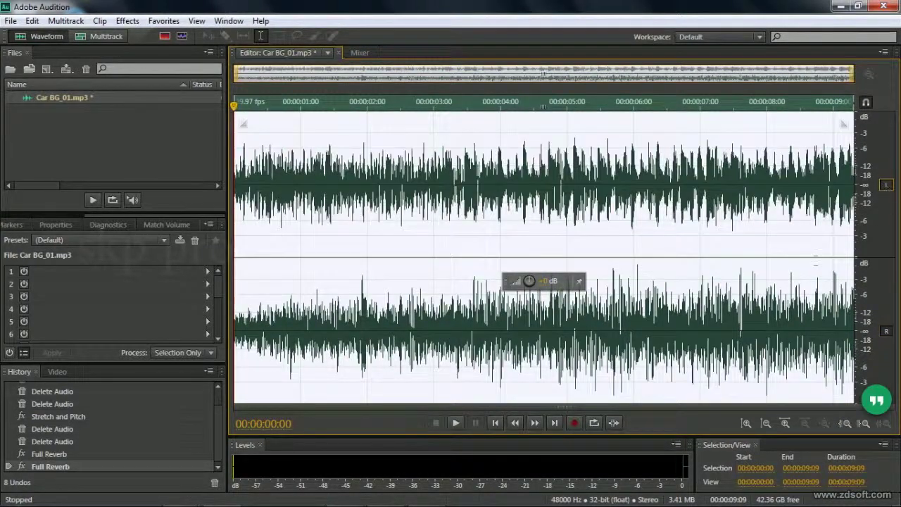
key(space)
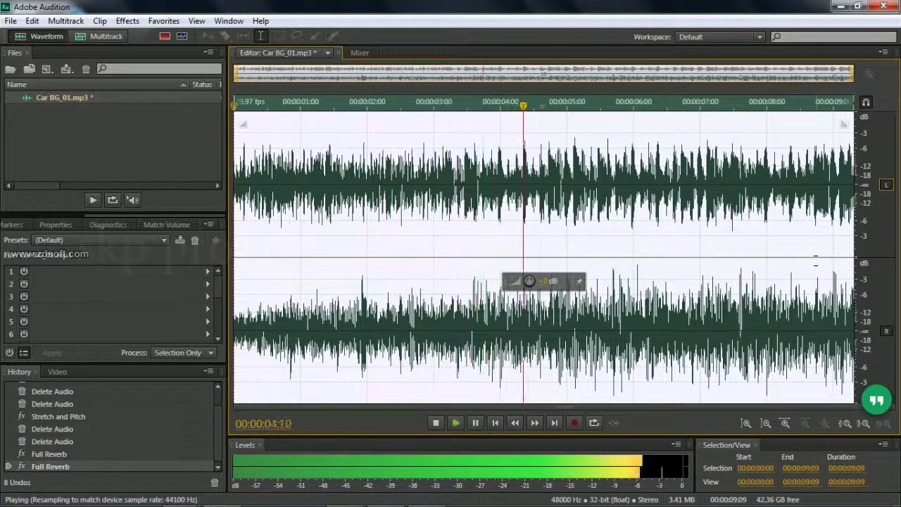
Step: Toggle the left and right channels off and on in turn to compare them, and replay both from the start
click(886, 186)
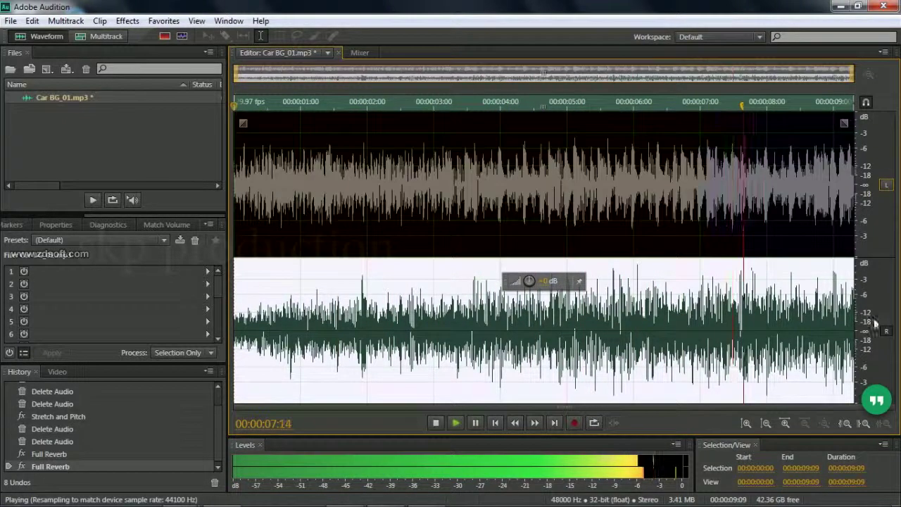
click(886, 186)
click(887, 331)
click(887, 332)
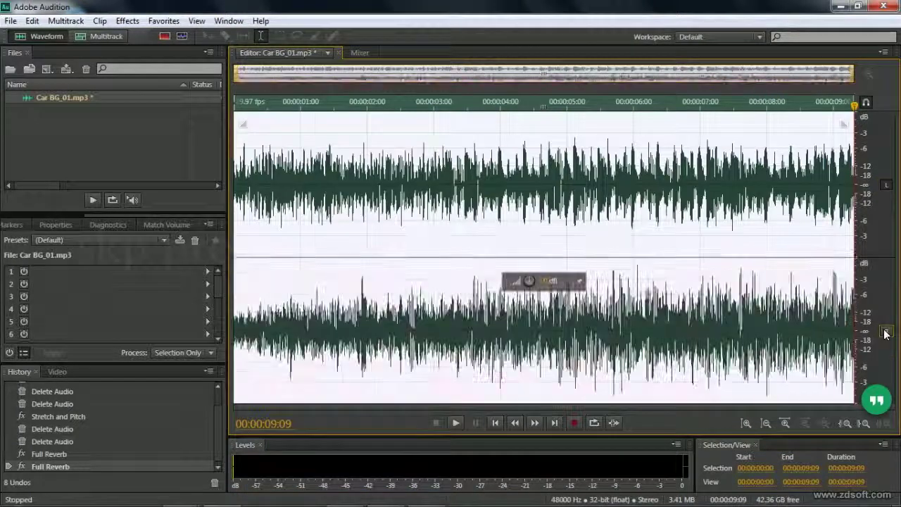
key(space)
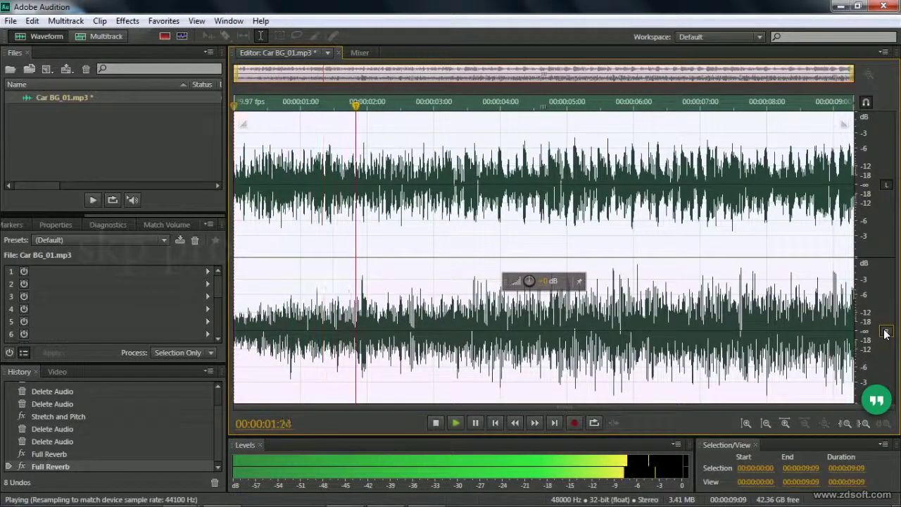
Step: Disable the left channel and apply Noise Reduction (process) to the right channel, playing the result briefly
click(886, 185)
key(space)
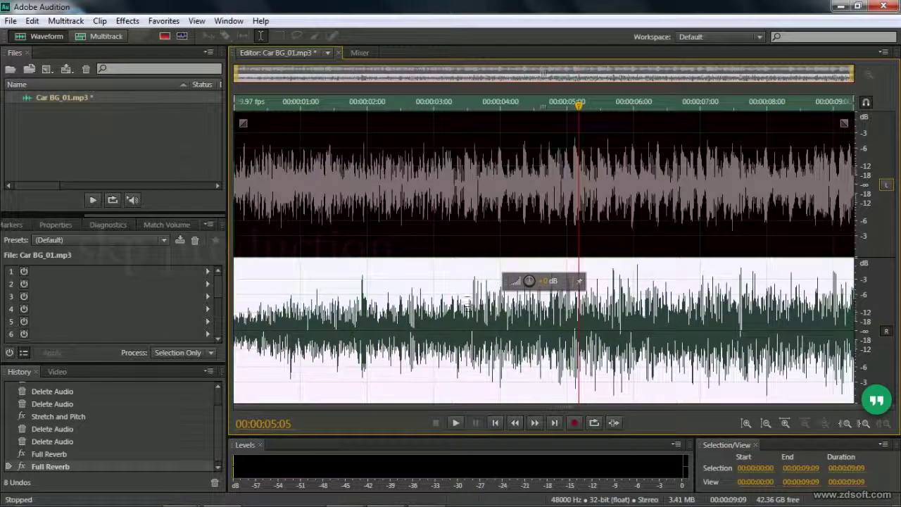
click(128, 21)
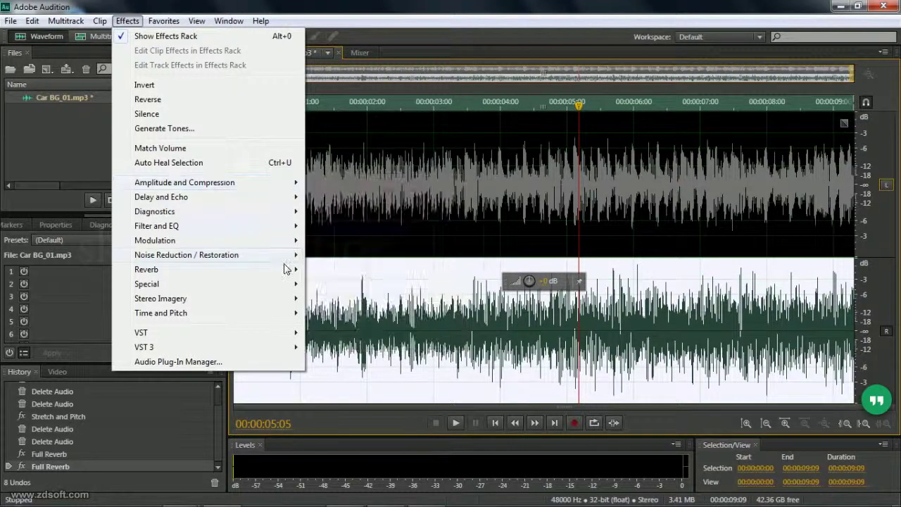
mouse_move(292, 259)
click(380, 268)
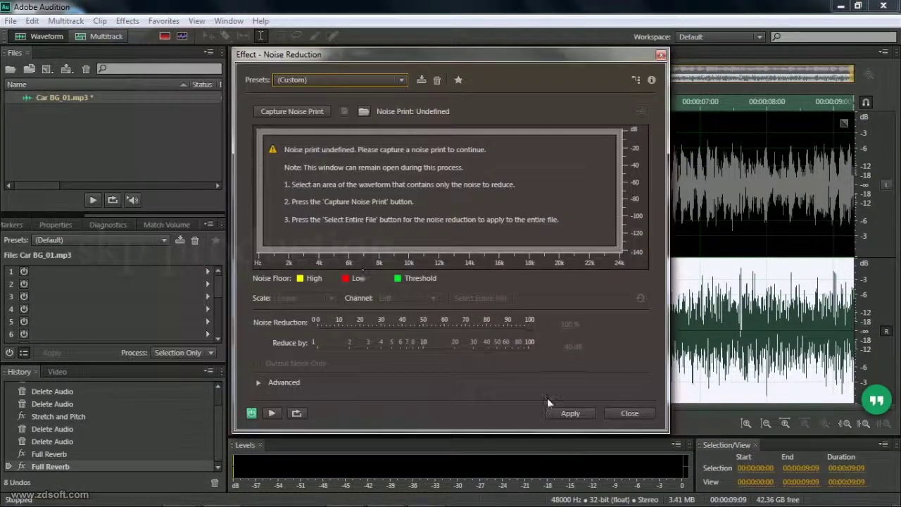
click(569, 414)
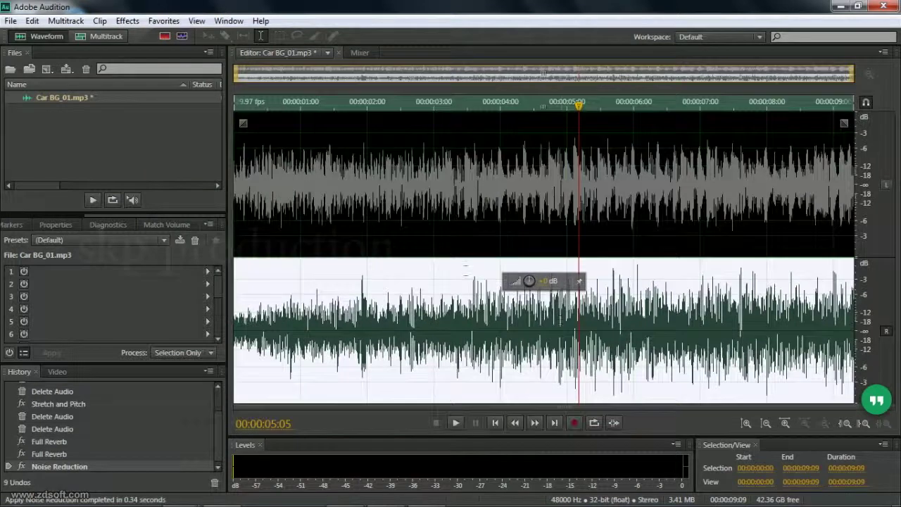
key(space)
key(space)
Step: View the audio in the spectral frequency and spectral pitch displays, ending on the spectral frequency display
key(shift+d)
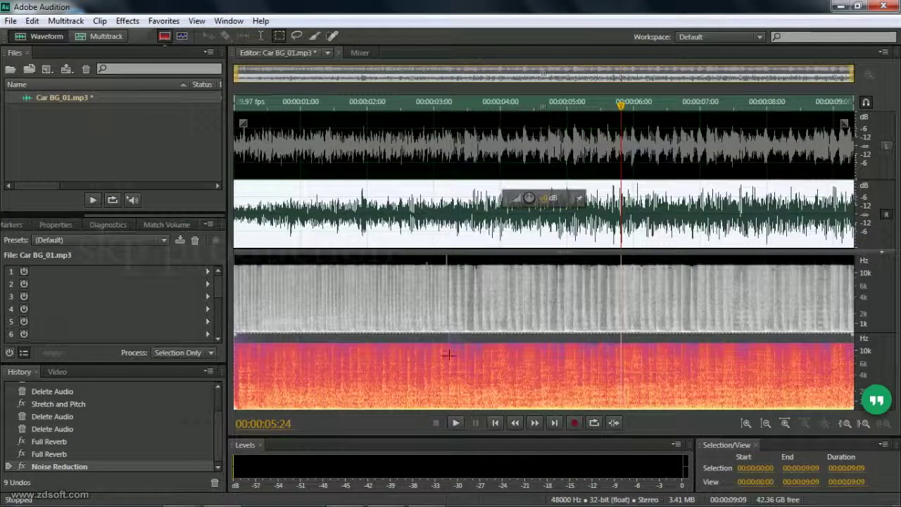
click(182, 36)
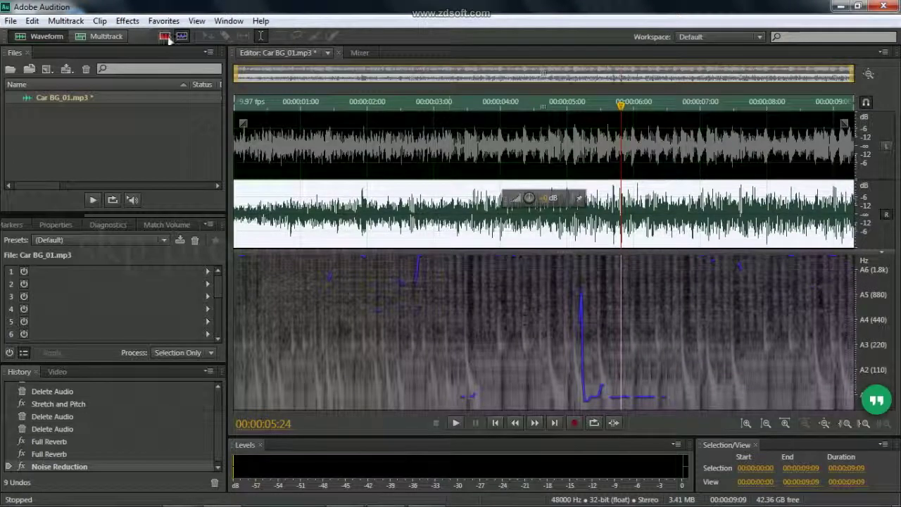
click(164, 37)
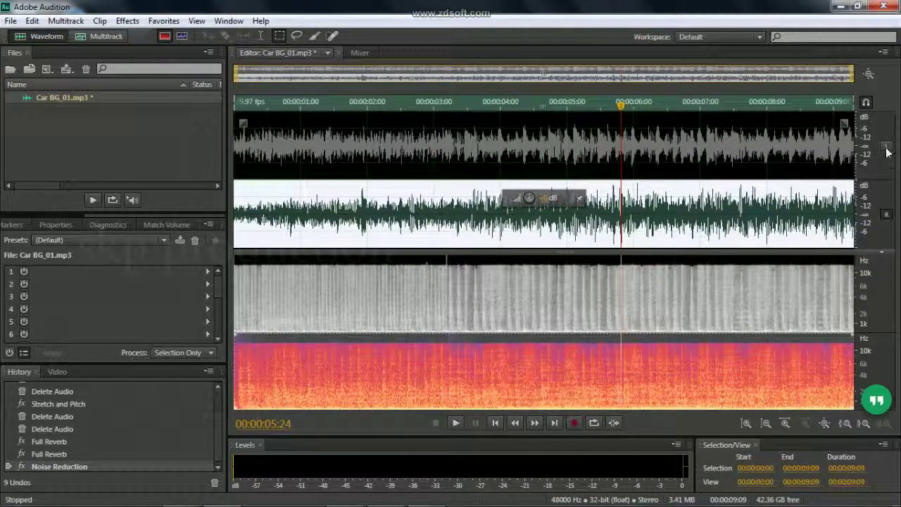
Step: Toggle the channels in the spectral frequency display until both are disabled, and return to the waveform-only view
click(886, 150)
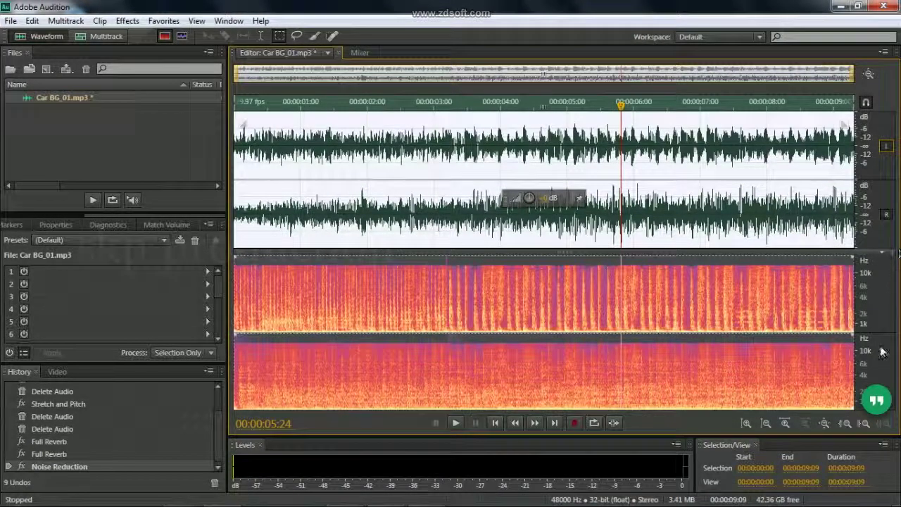
click(890, 219)
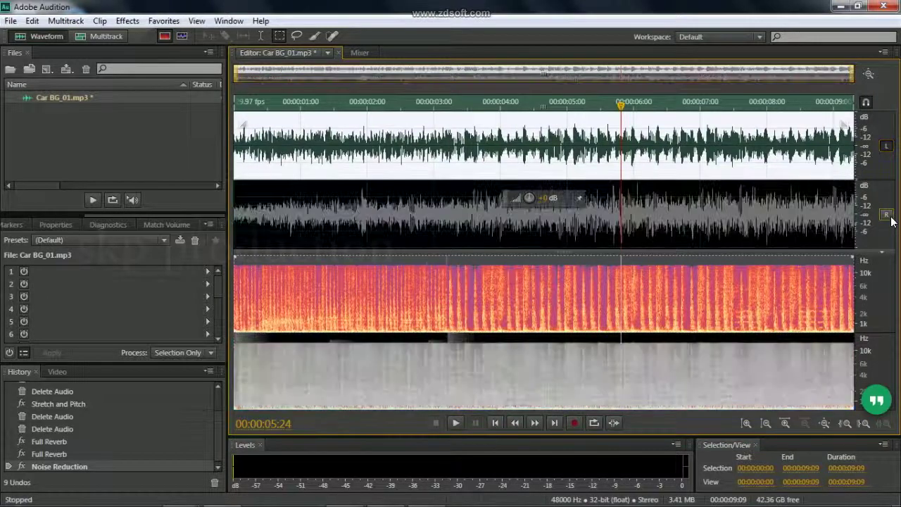
click(535, 304)
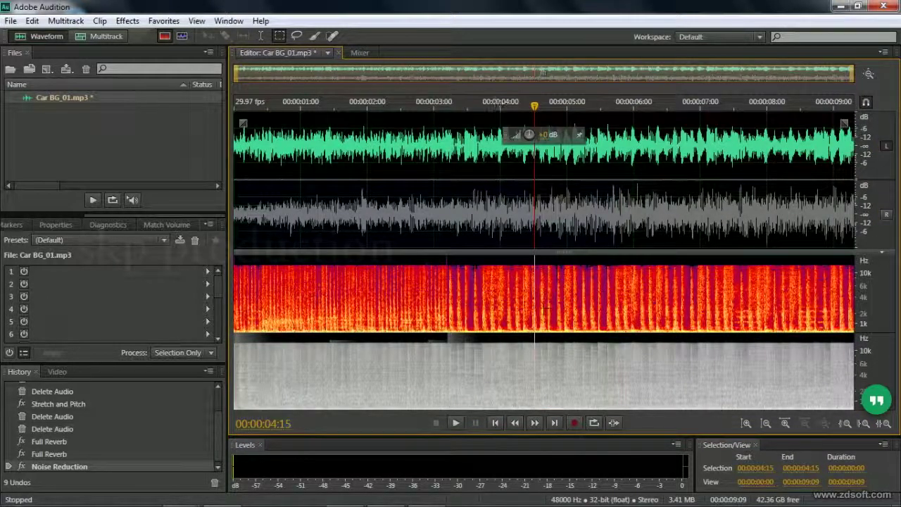
click(886, 147)
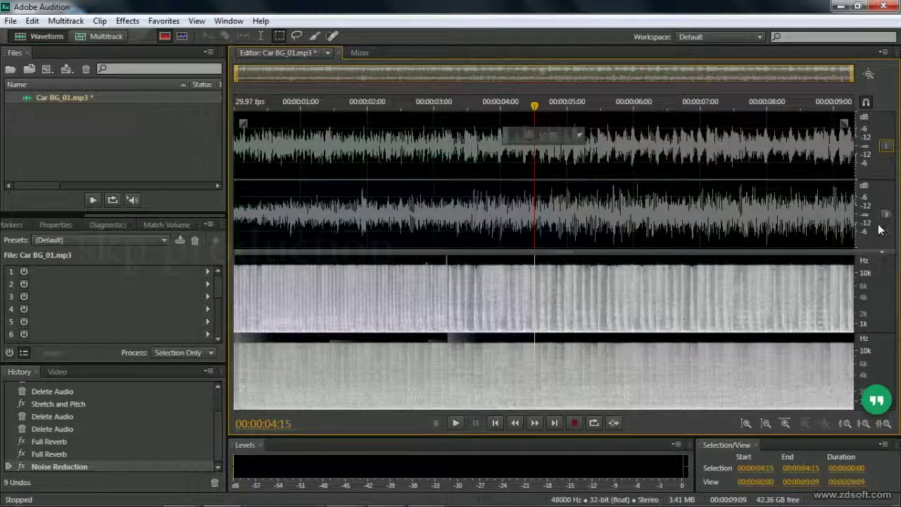
click(181, 36)
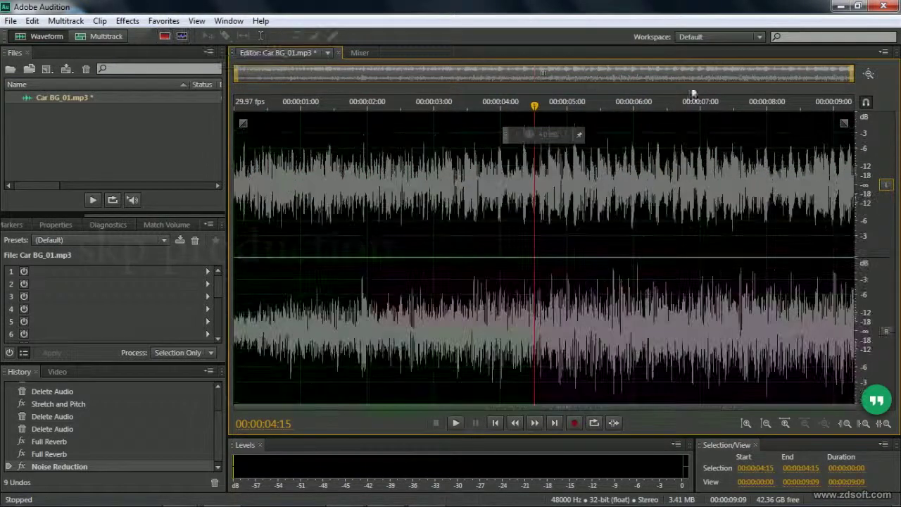
Step: Enable both the left and right channels and select the entire waveform
click(886, 184)
click(886, 331)
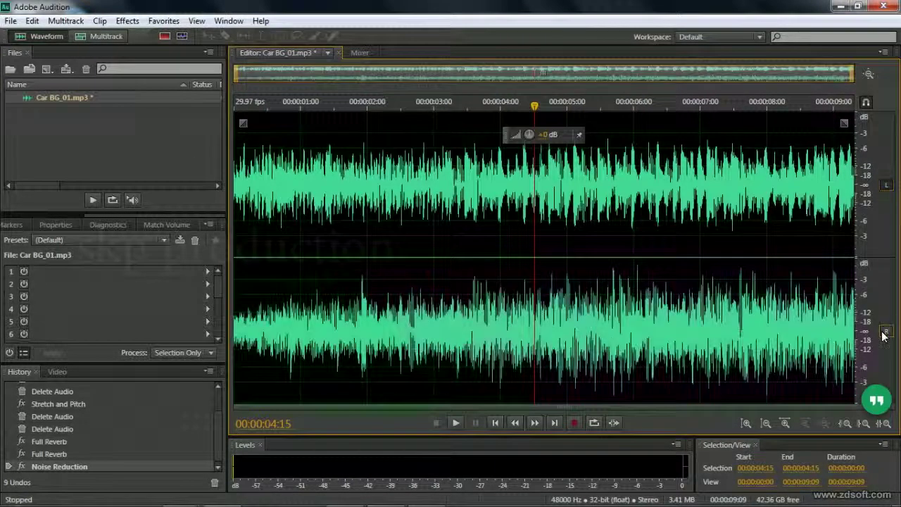
key(ctrl+a)
click(127, 21)
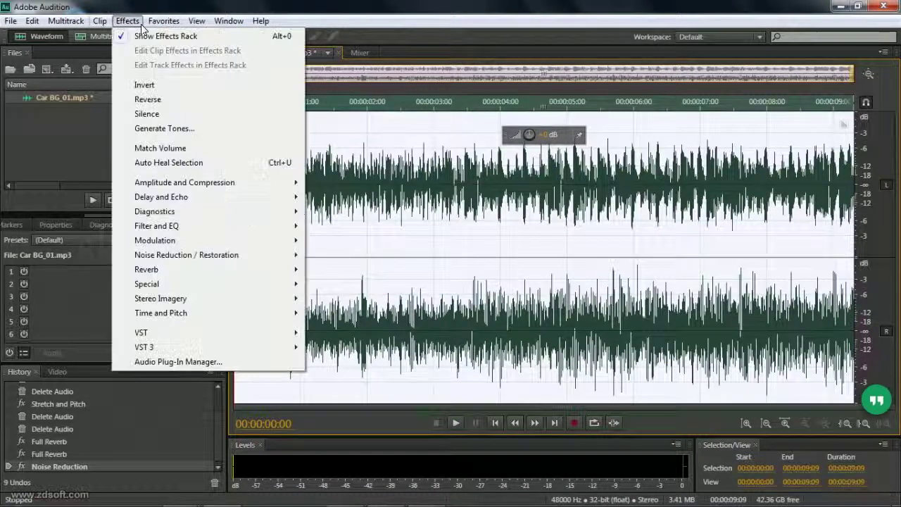
click(387, 173)
key(ctrl+a)
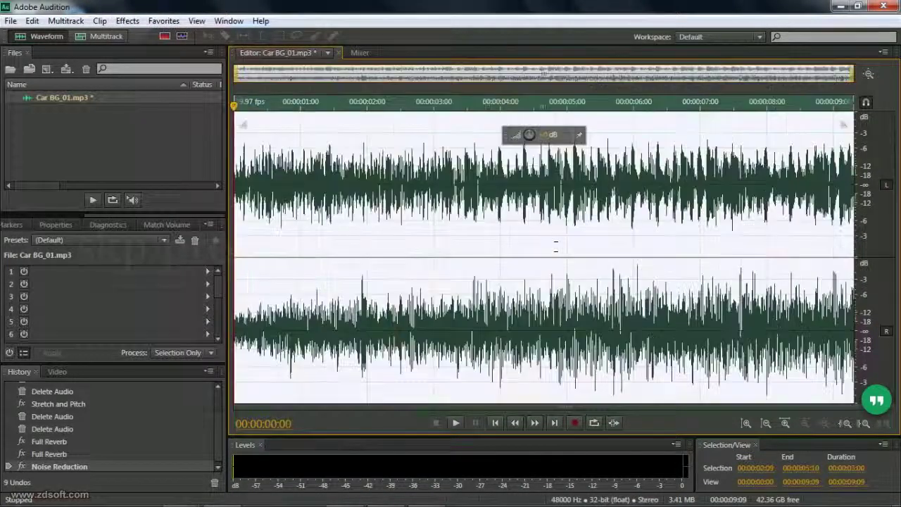
Step: Close Car BG_01.mp3 without saving and open 038158355-explosion-small-02.mp3 in the waveform editor
click(89, 97)
key(ctrl+w)
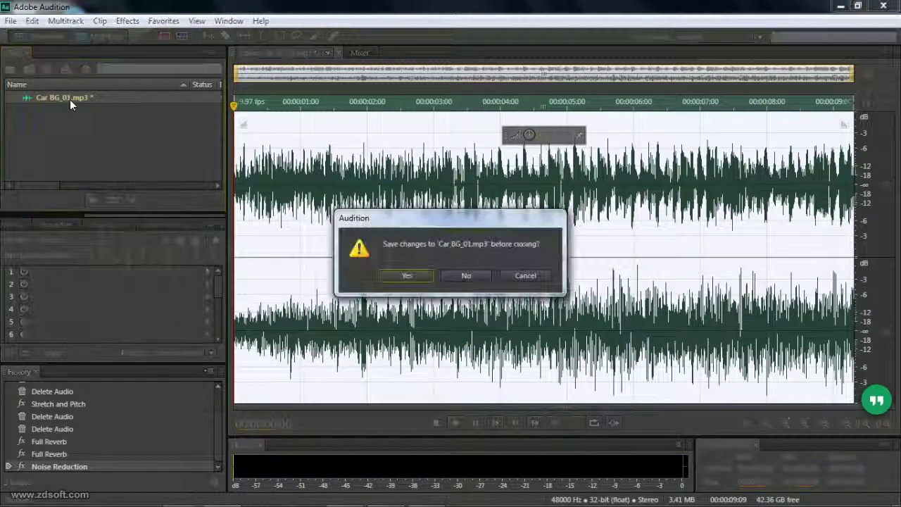
click(467, 276)
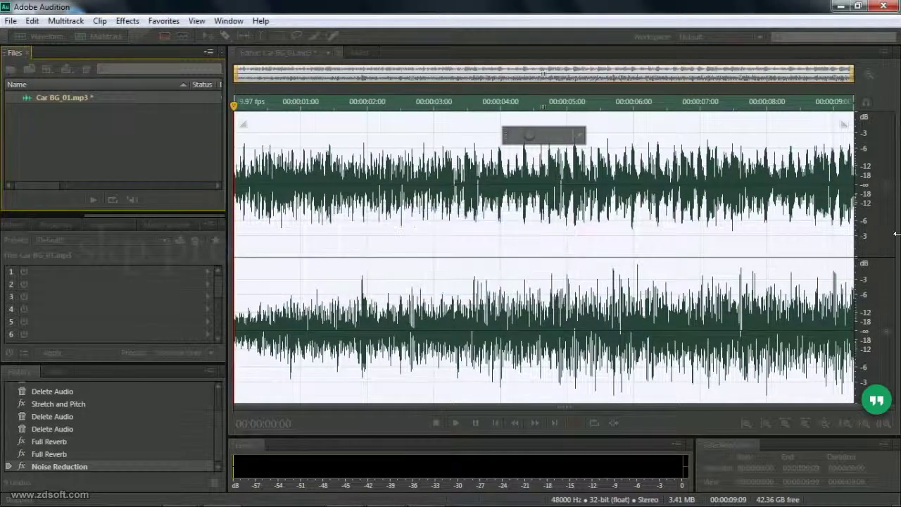
key(ctrl+o)
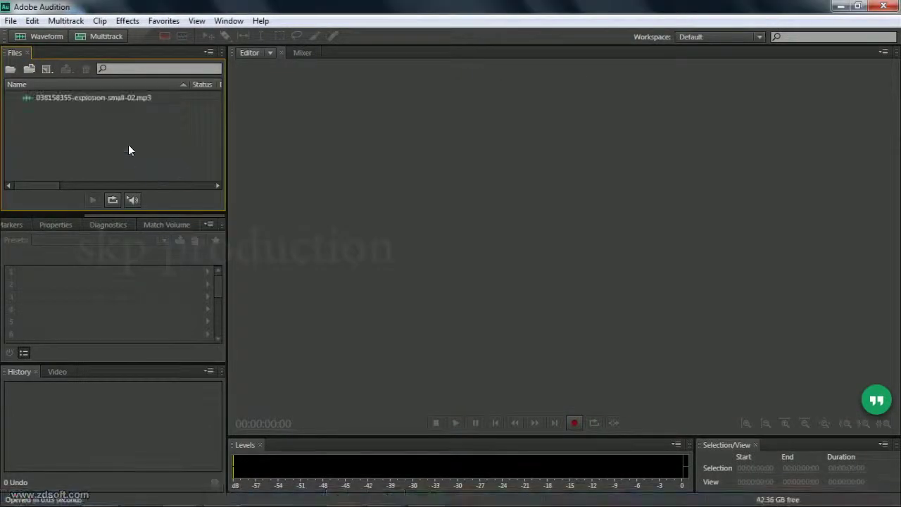
double_click(93, 97)
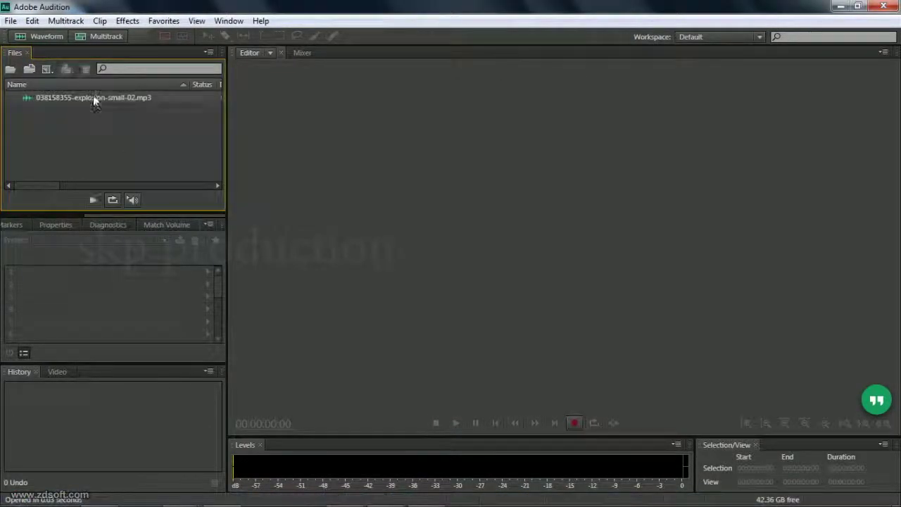
Step: Delete the audio along the full length of the right channel only and clear the selection
drag(399, 198, 888, 197)
key(Delete)
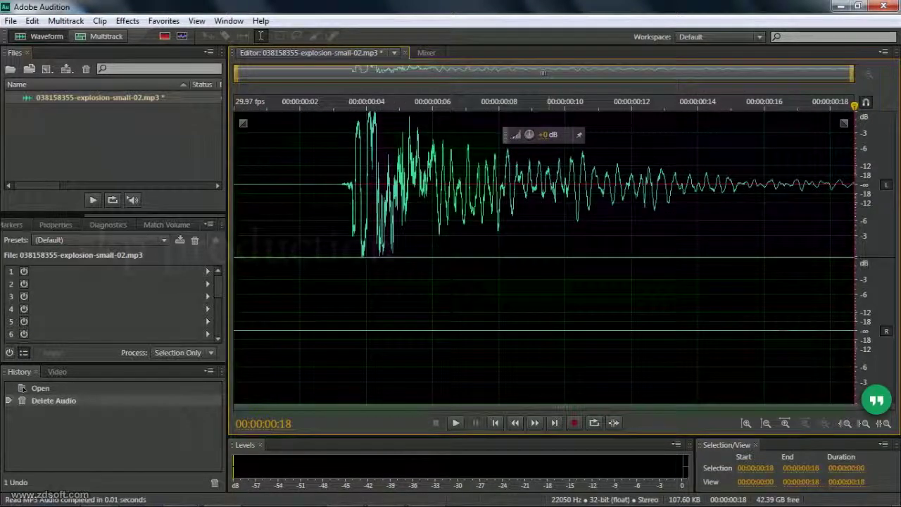
click(427, 197)
Step: Toggle the left channel off and on, and try a selection across nearly all of its length
click(885, 185)
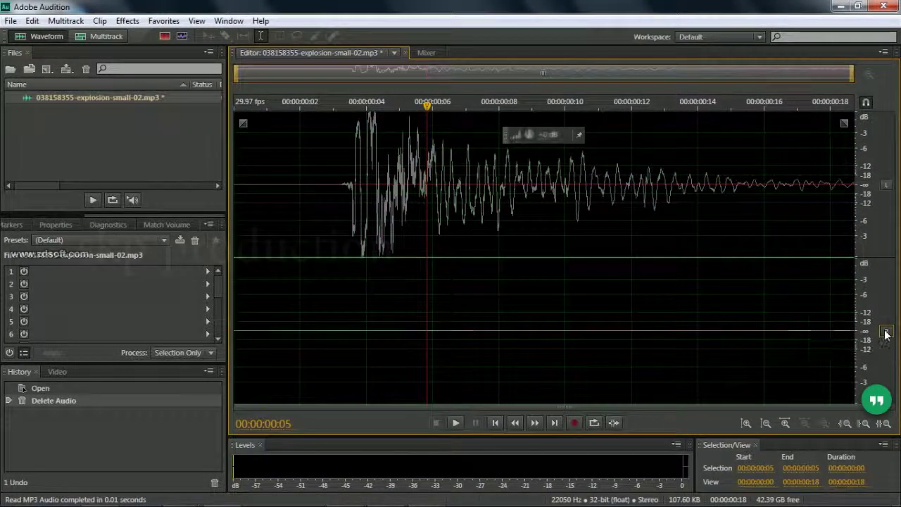
click(885, 185)
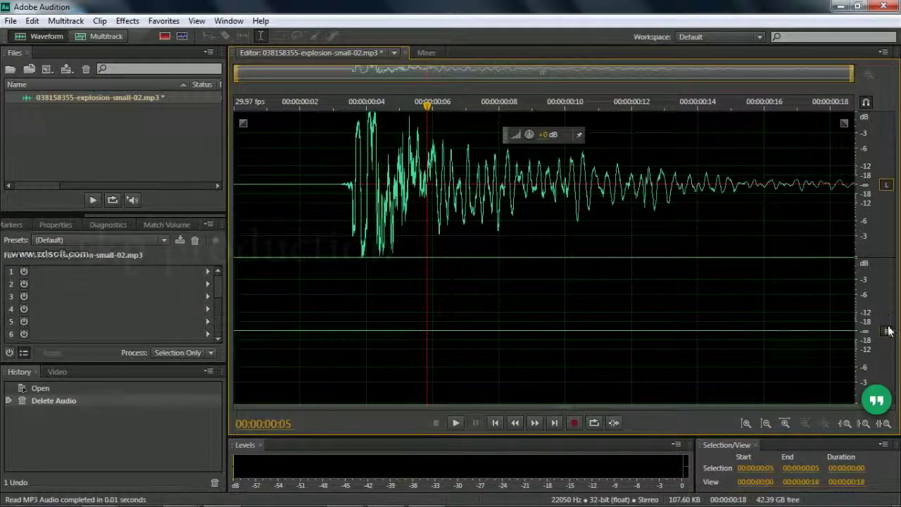
drag(260, 176, 848, 163)
click(754, 324)
Step: Disable the left channel and try selections in the emptied right channel, including 00:00:00:11 to 00:00:00:15
click(886, 185)
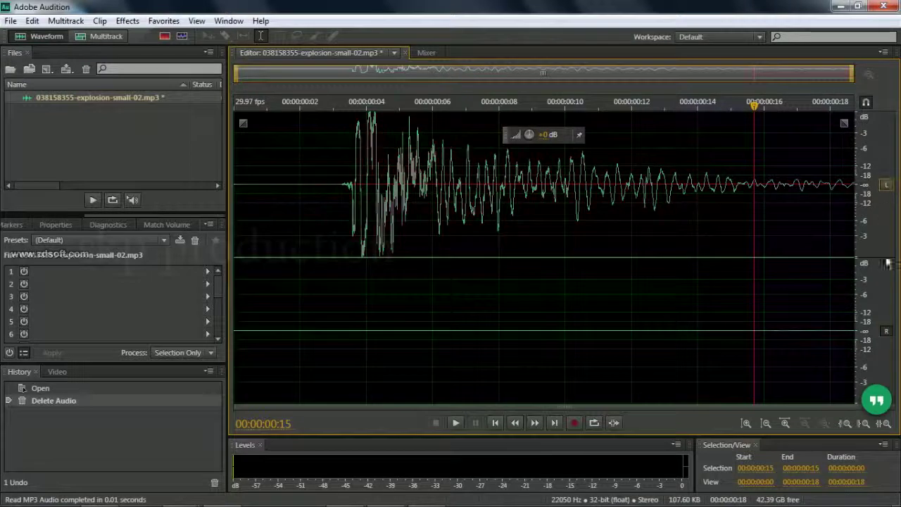
drag(237, 330, 849, 404)
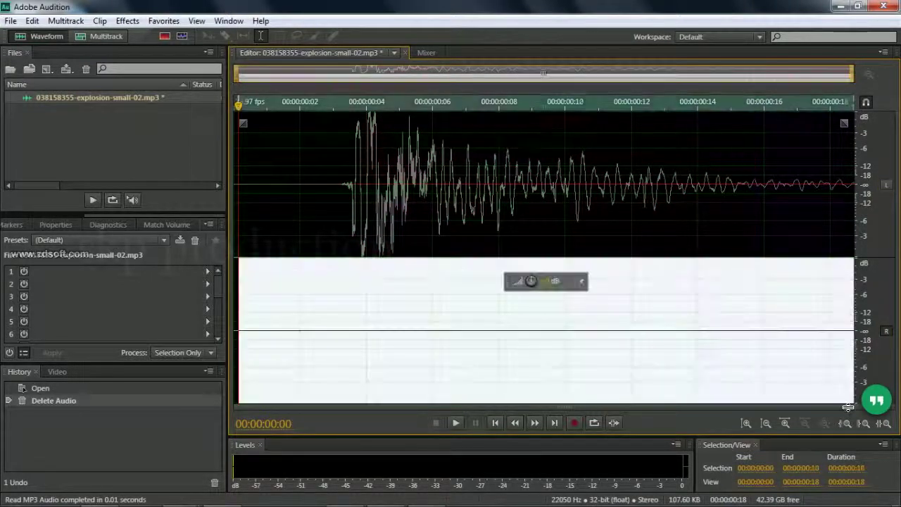
click(583, 398)
drag(604, 399, 786, 324)
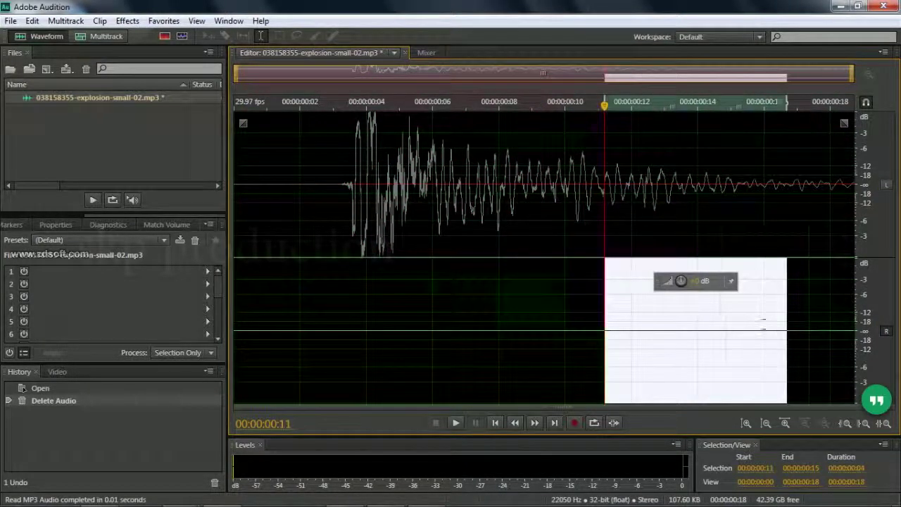
double_click(762, 319)
click(790, 303)
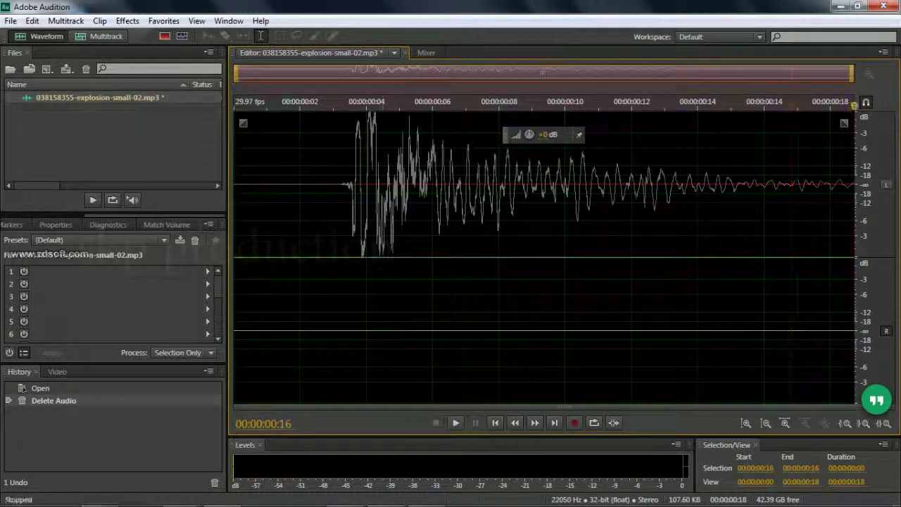
Step: Play the explosion clip with the left channel disabled, and replay it with that channel enabled
key(space)
key(space)
key(space)
click(884, 185)
key(space)
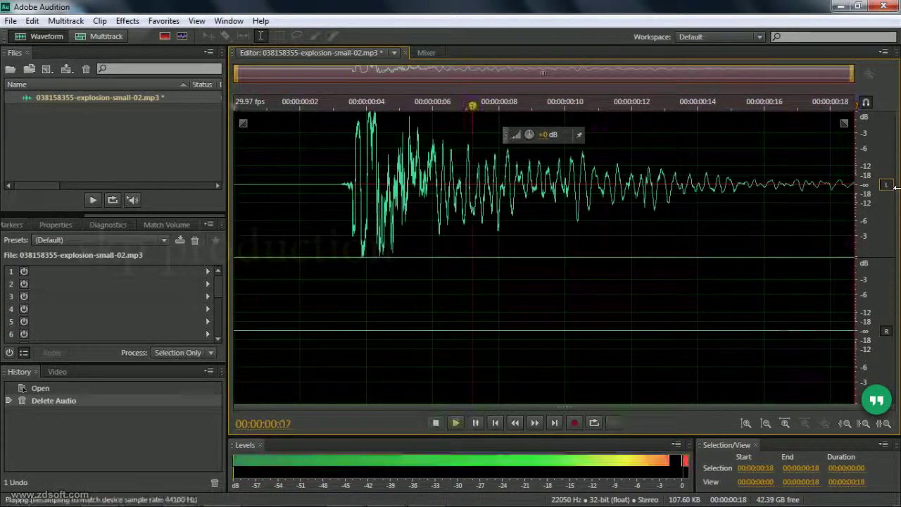
key(space)
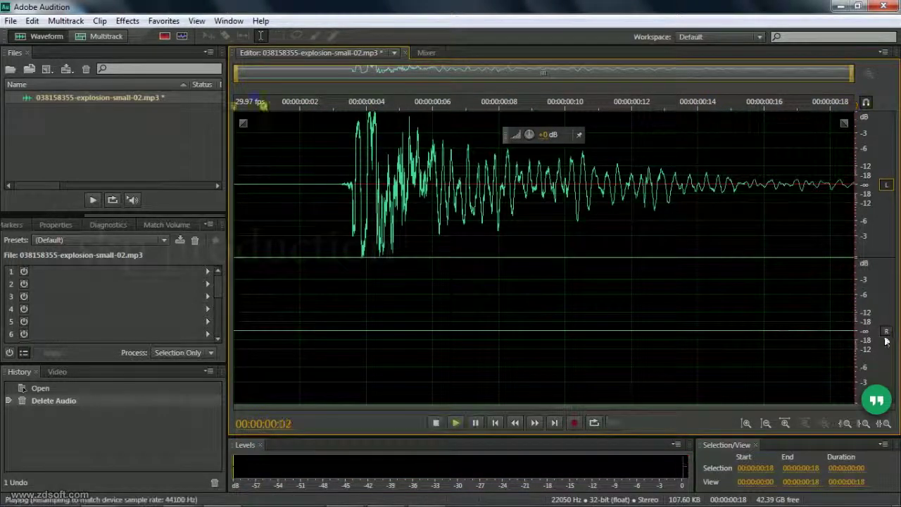
key(space)
key(space)
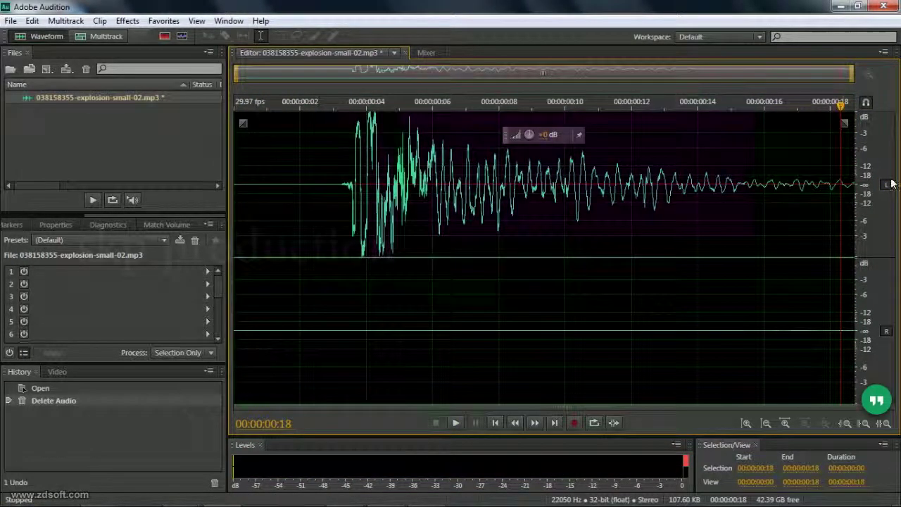
Step: Toggle the channels until only the left one is enabled, and copy its entire audio
click(887, 187)
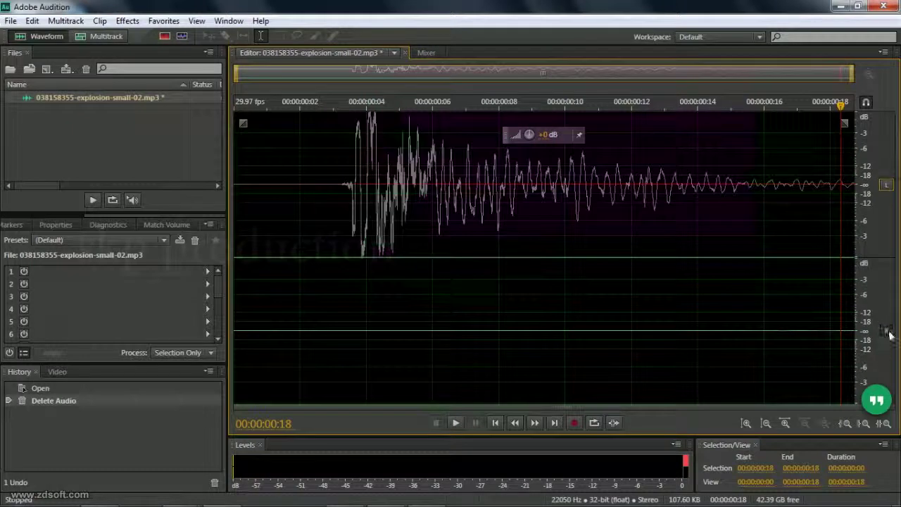
click(886, 330)
click(886, 186)
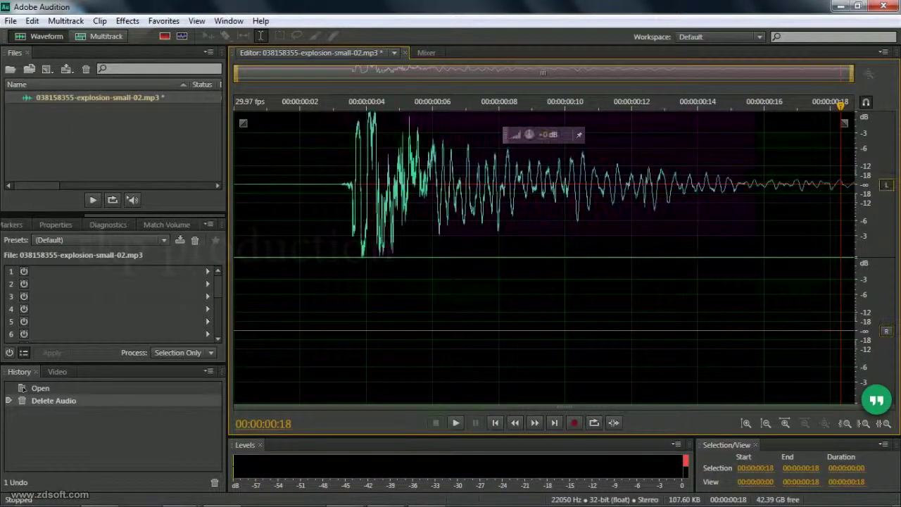
double_click(579, 176)
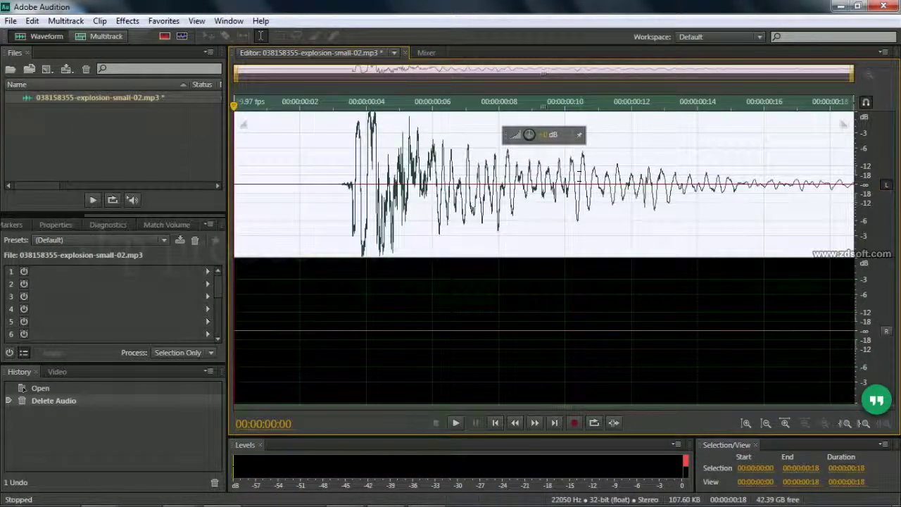
click(31, 20)
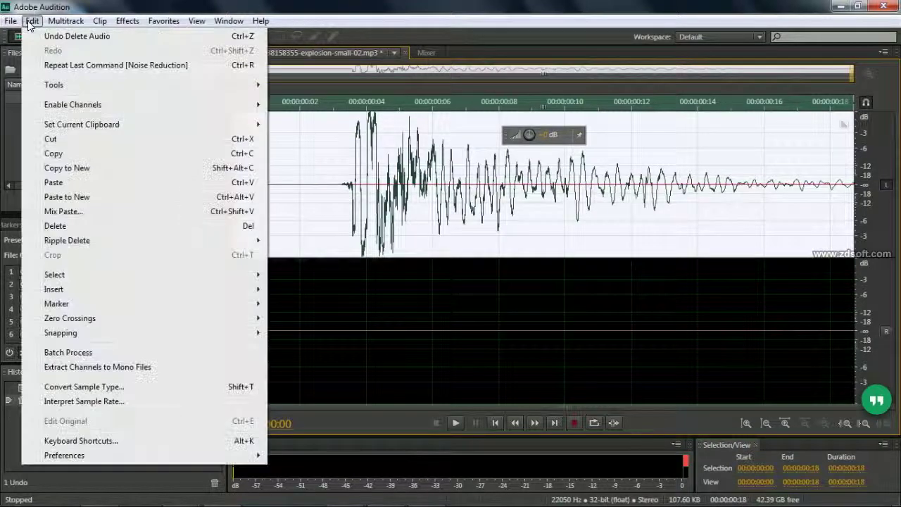
click(65, 155)
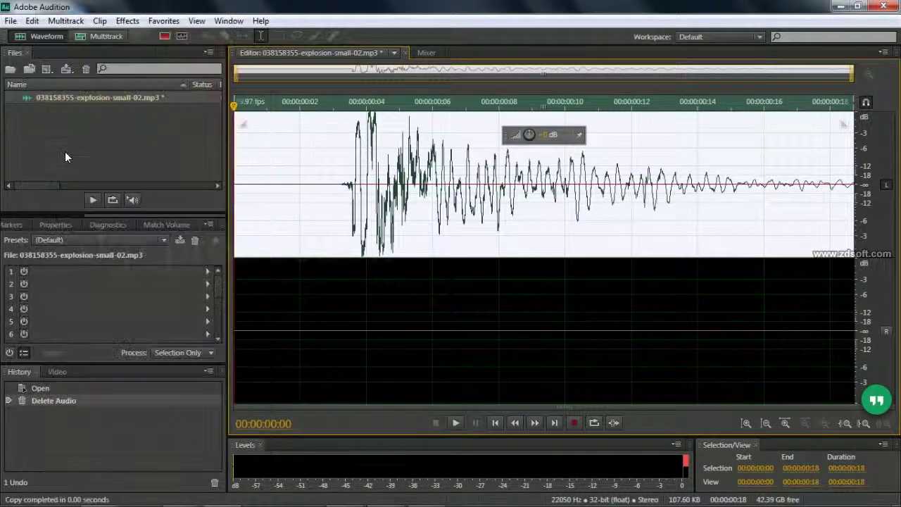
Step: Disable the left channel, enable the right one, and paste the copied audio into it
click(890, 187)
click(890, 335)
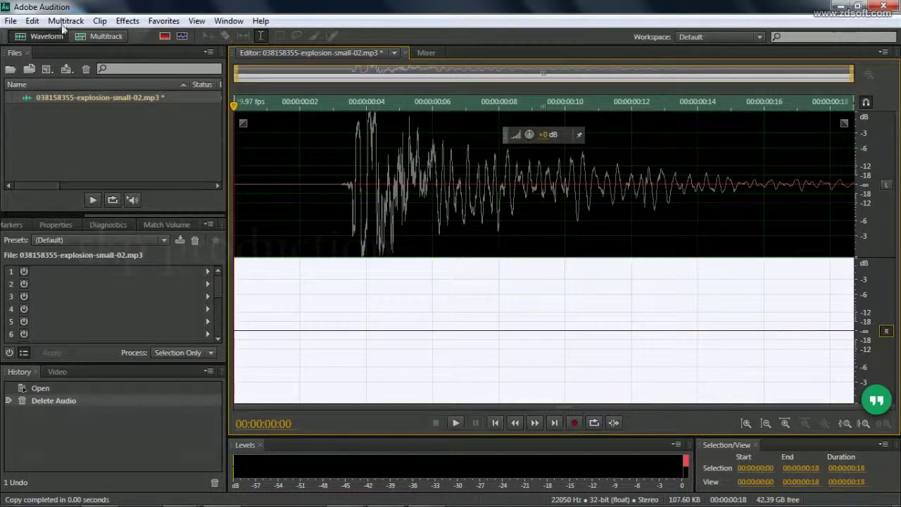
click(33, 21)
click(65, 184)
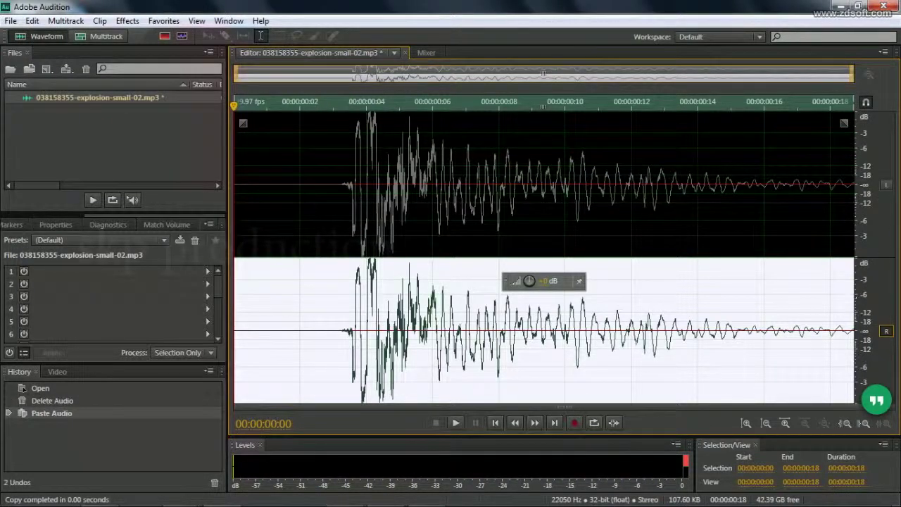
Step: Play the clip with only the right channel, both channels, and only the left channel, ending with both enabled
click(468, 295)
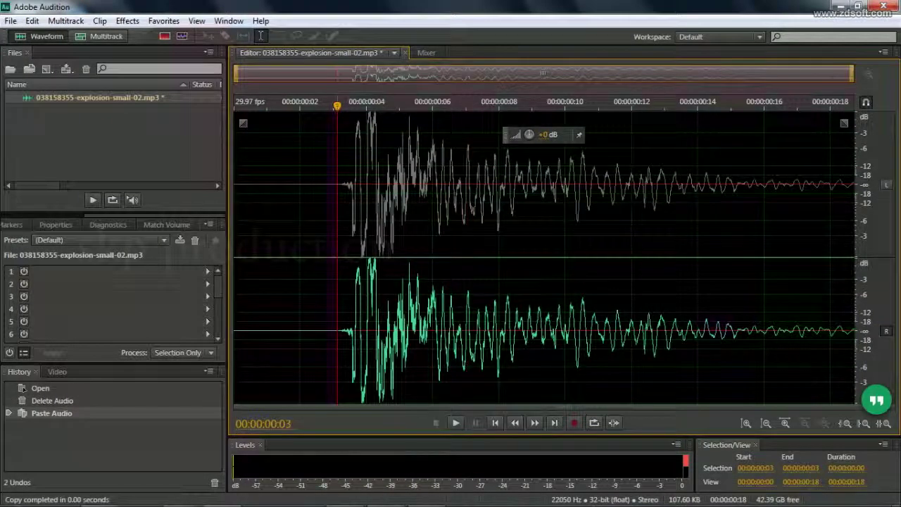
key(space)
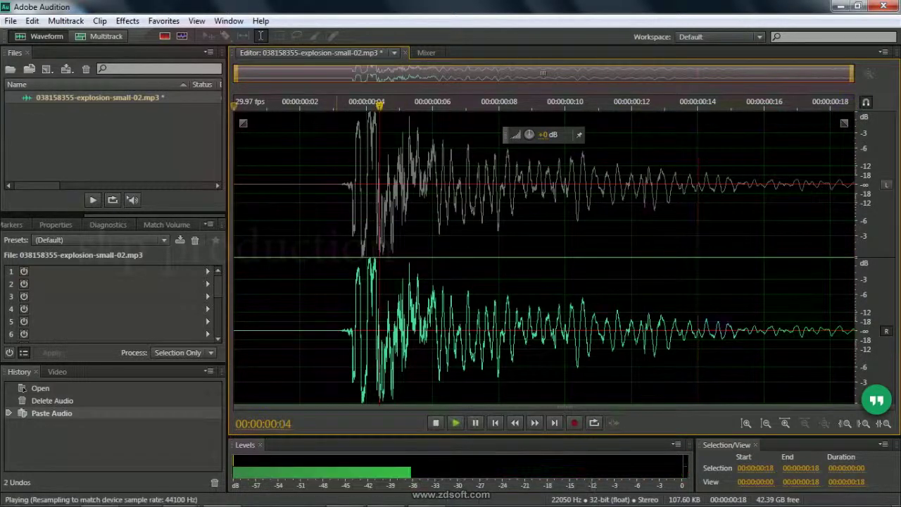
click(886, 186)
key(space)
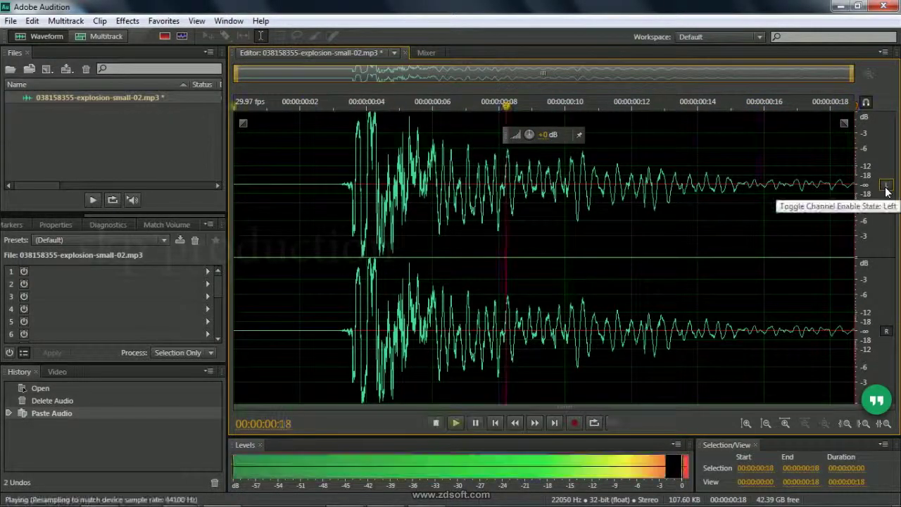
click(890, 332)
key(space)
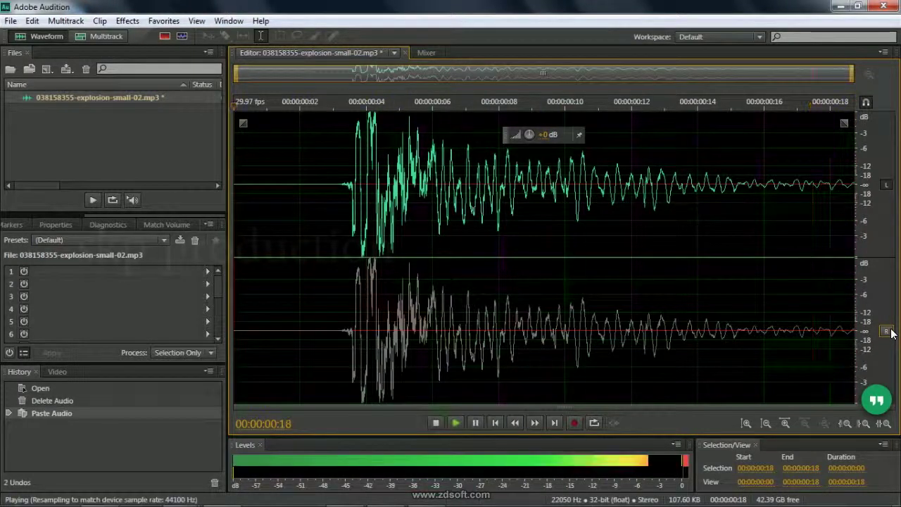
click(889, 332)
key(space)
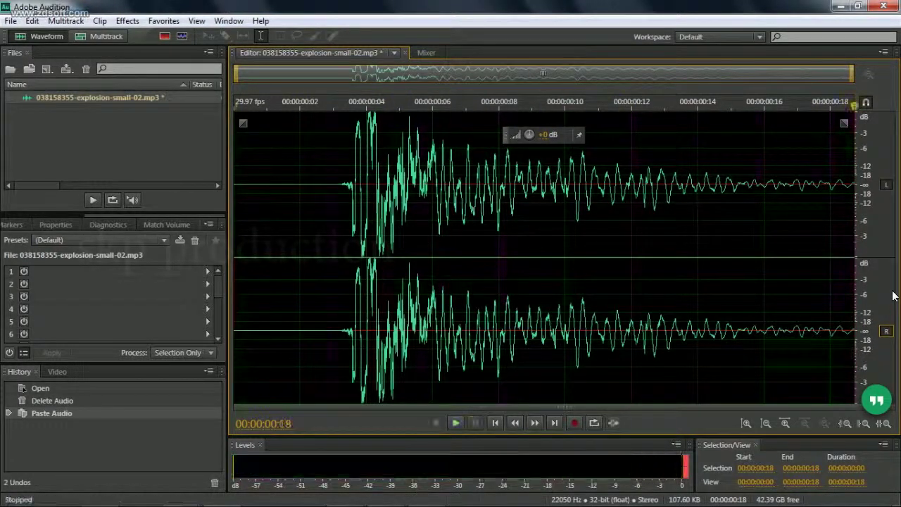
key(space)
Step: Apply a short fade-out to the end of the clip on both channels and select the entire waveform
drag(848, 124, 767, 111)
key(ctrl+a)
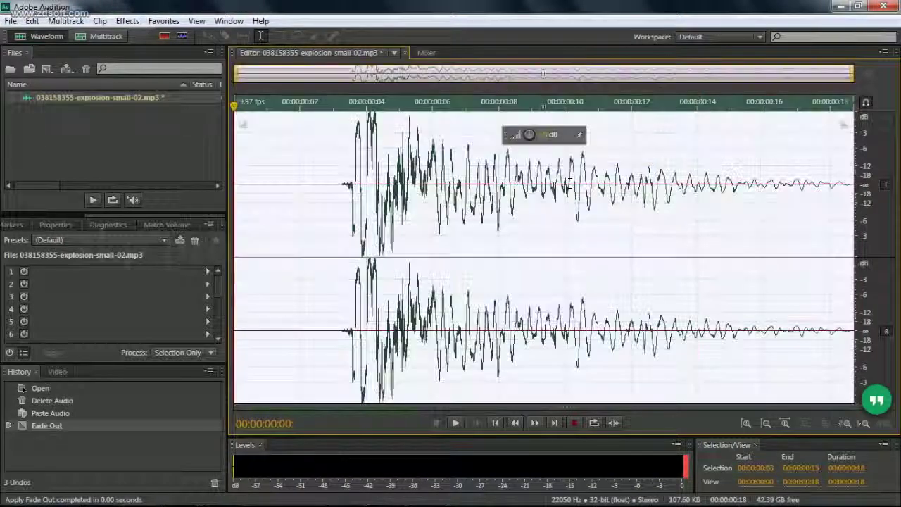
Step: Disable both channels and try placing the playhead and selecting a range in the waveform
click(887, 331)
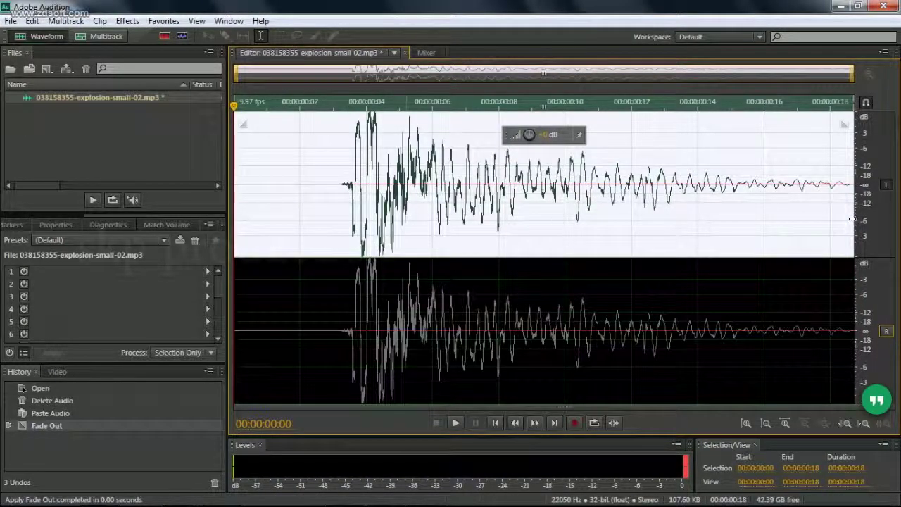
click(885, 185)
click(394, 184)
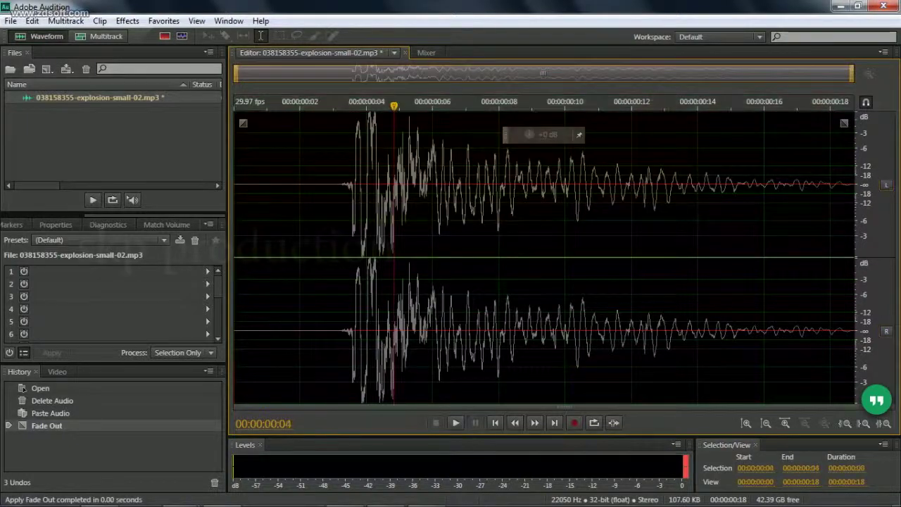
drag(324, 102, 460, 102)
click(590, 104)
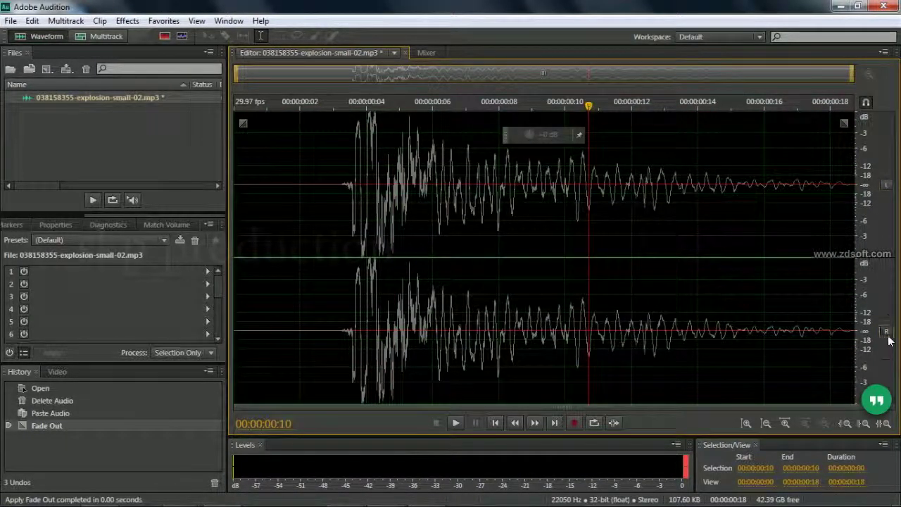
Step: Enable the right channel again and select its entire length while the left channel stays disabled
drag(340, 324, 854, 324)
click(375, 261)
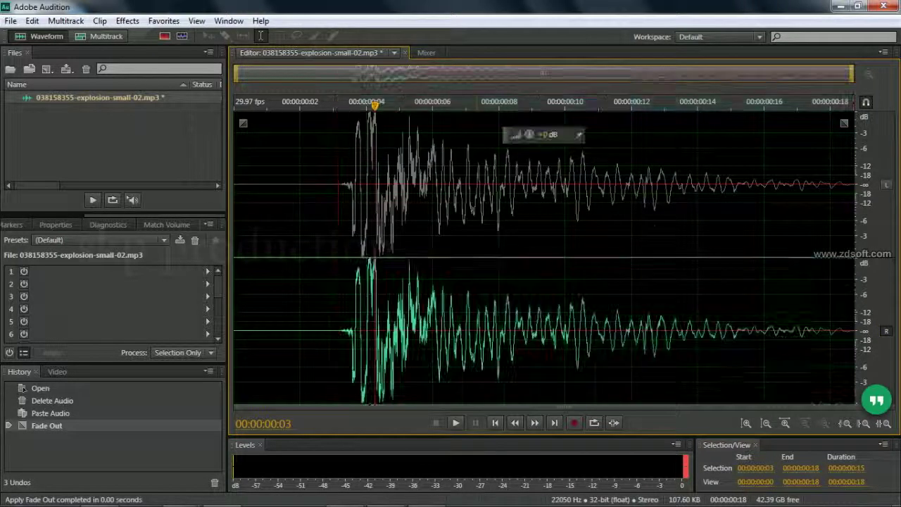
drag(238, 324, 855, 324)
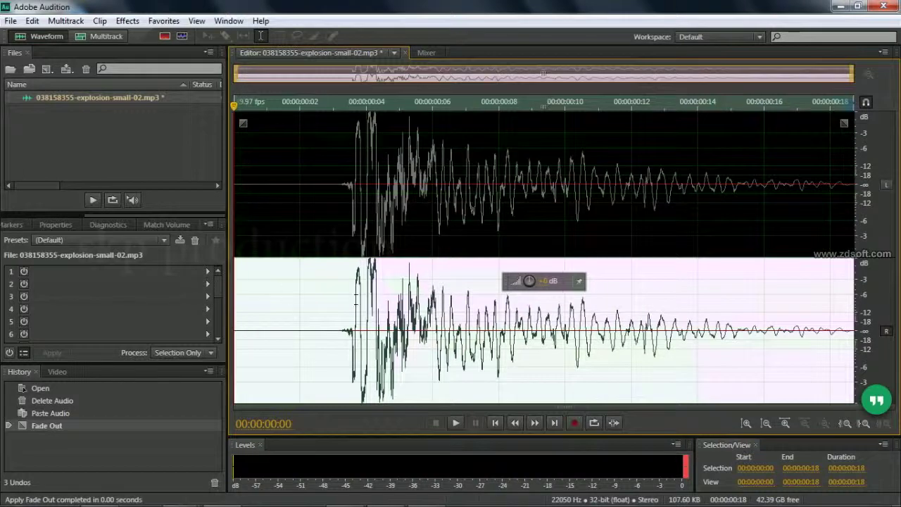
Step: Enable the left channel, disable the right one, and select the left channel's entire waveform
click(358, 289)
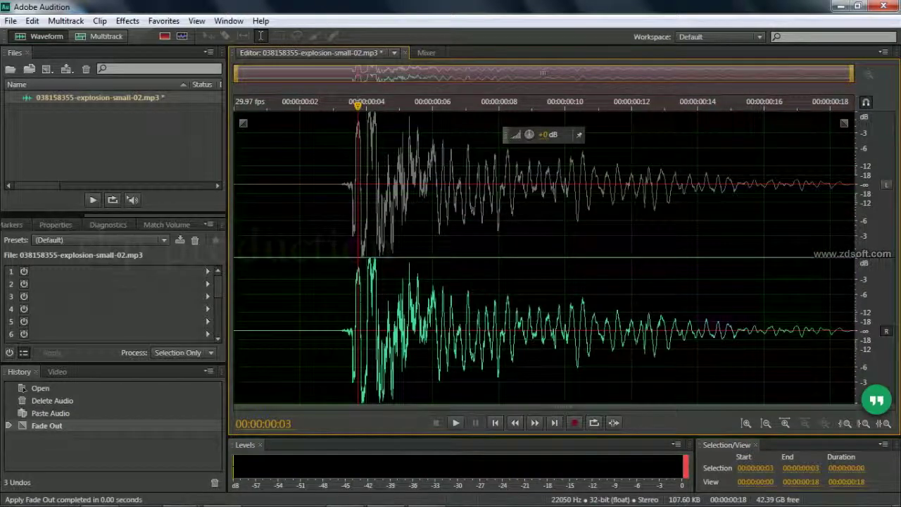
click(886, 187)
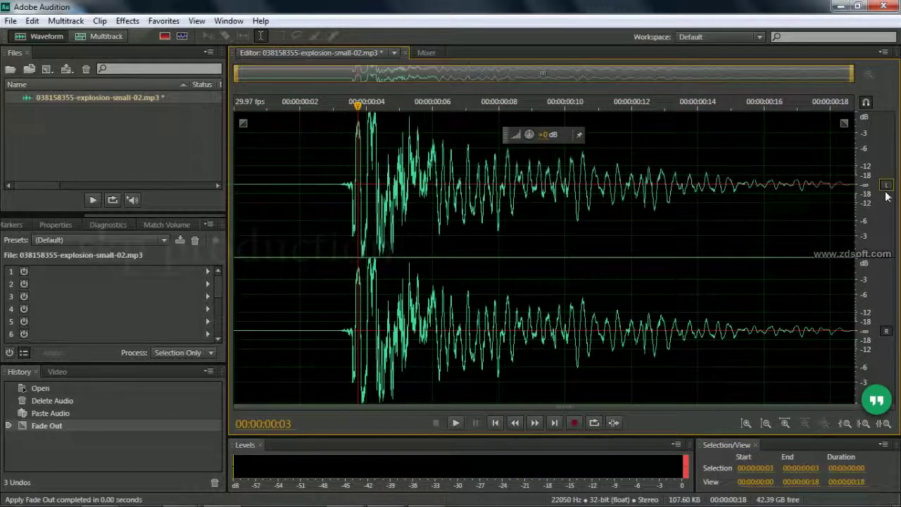
click(886, 330)
drag(322, 195, 753, 196)
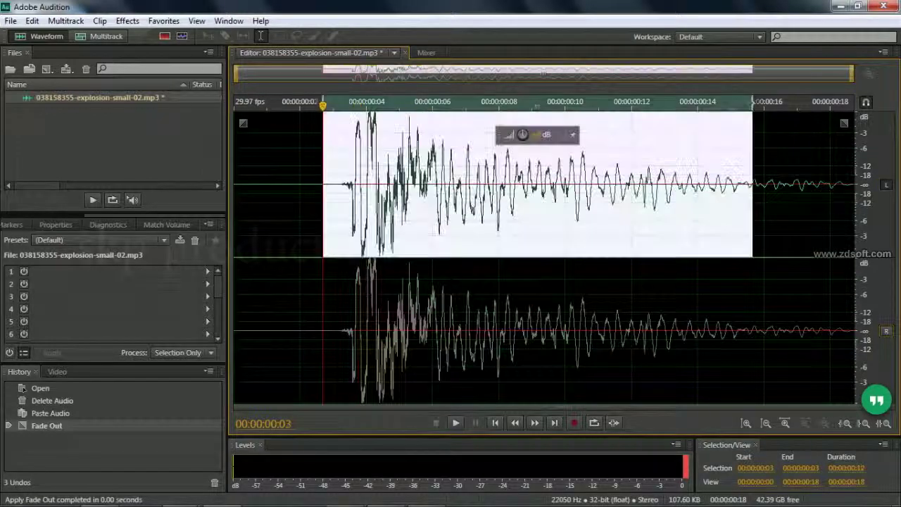
double_click(774, 196)
Step: Enable the right channel too, play the whole clip with both channels, and clear the waveform selection
click(886, 331)
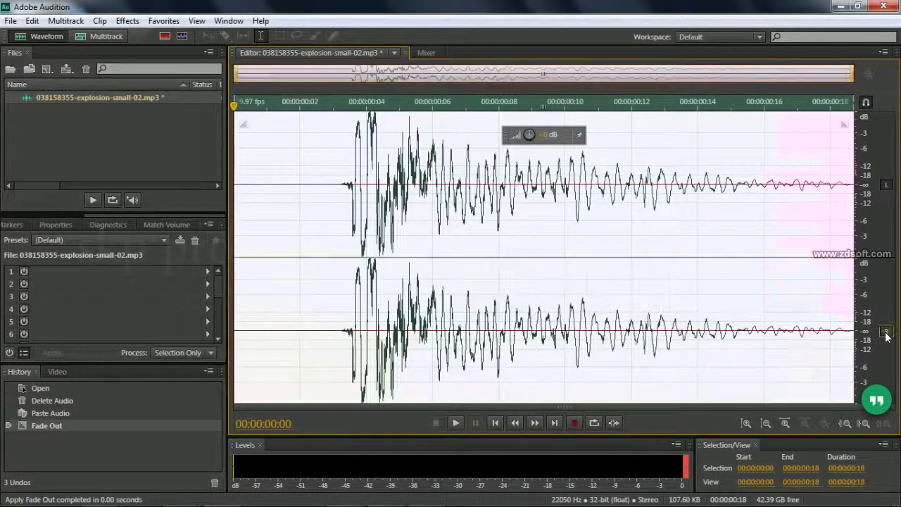
key(space)
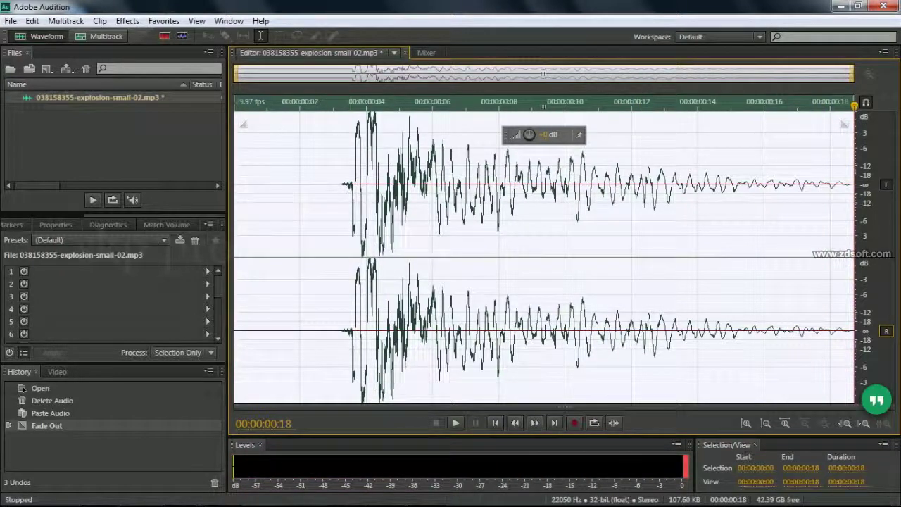
click(349, 185)
drag(300, 185, 671, 185)
click(442, 185)
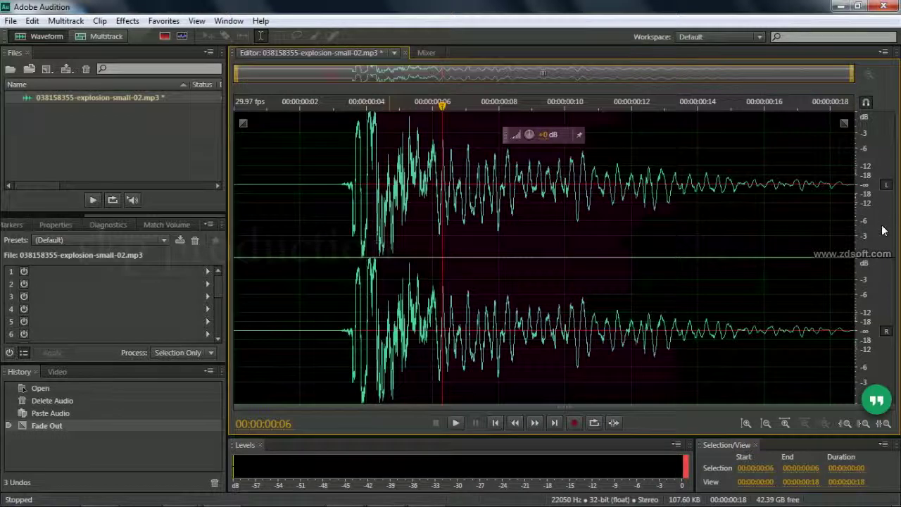
Step: Disable the right channel, select the entire left channel, and apply Normalize to it
click(886, 186)
click(886, 186)
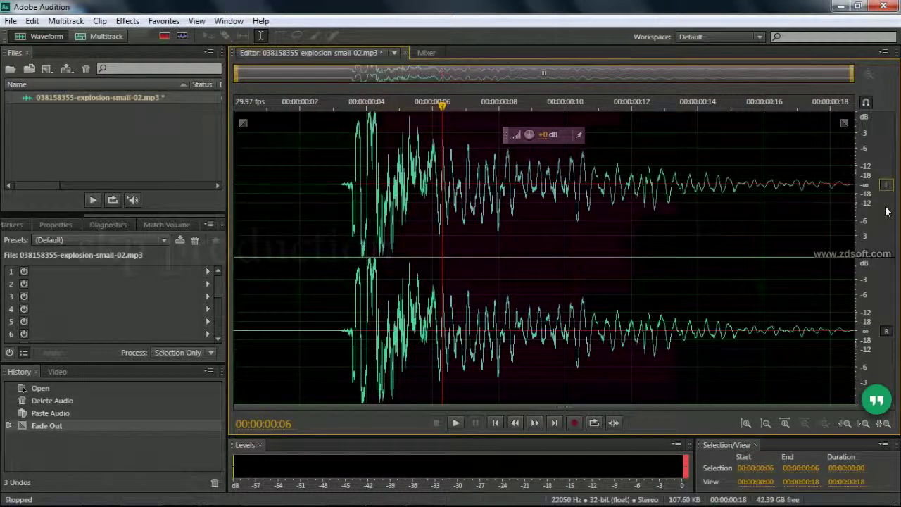
click(885, 331)
drag(293, 176, 854, 176)
drag(294, 122, 227, 134)
click(116, 20)
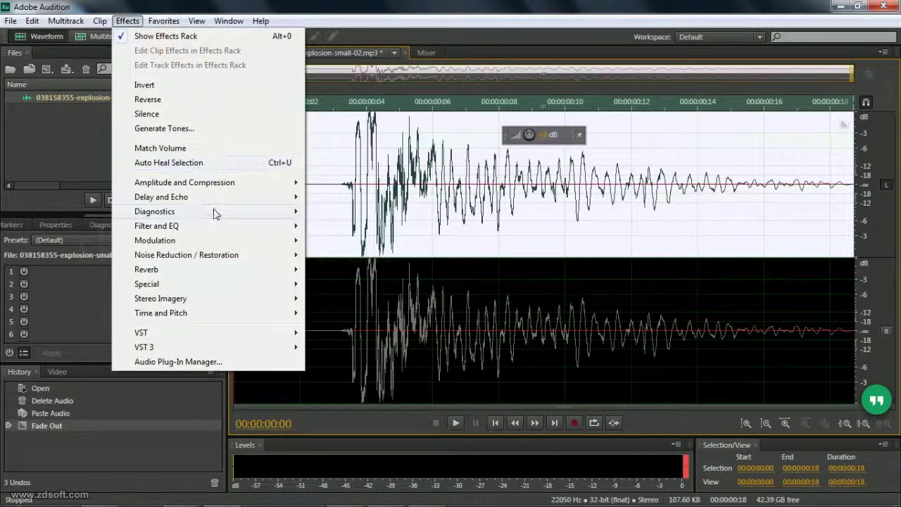
mouse_move(217, 197)
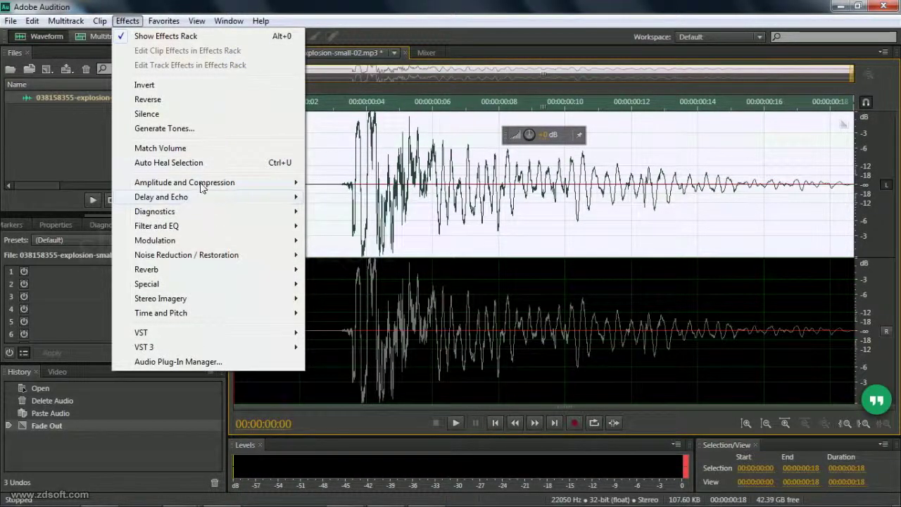
mouse_move(202, 184)
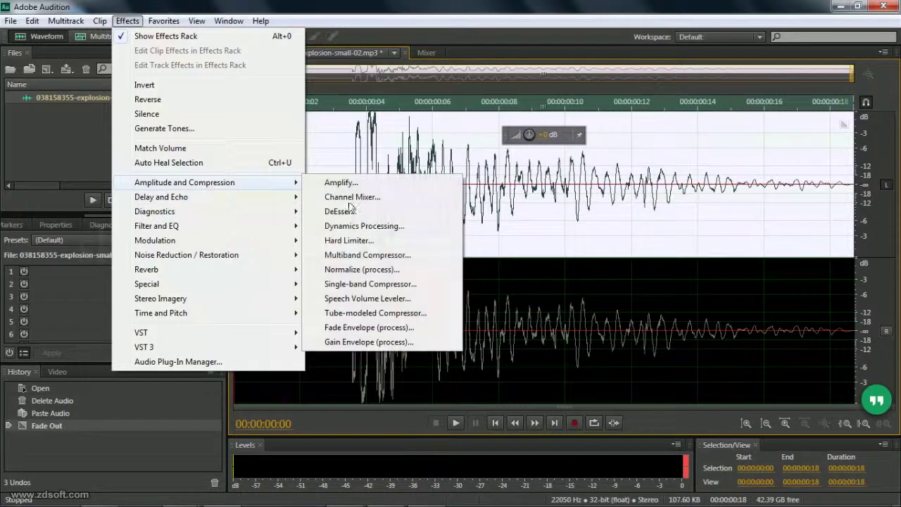
click(352, 271)
click(464, 289)
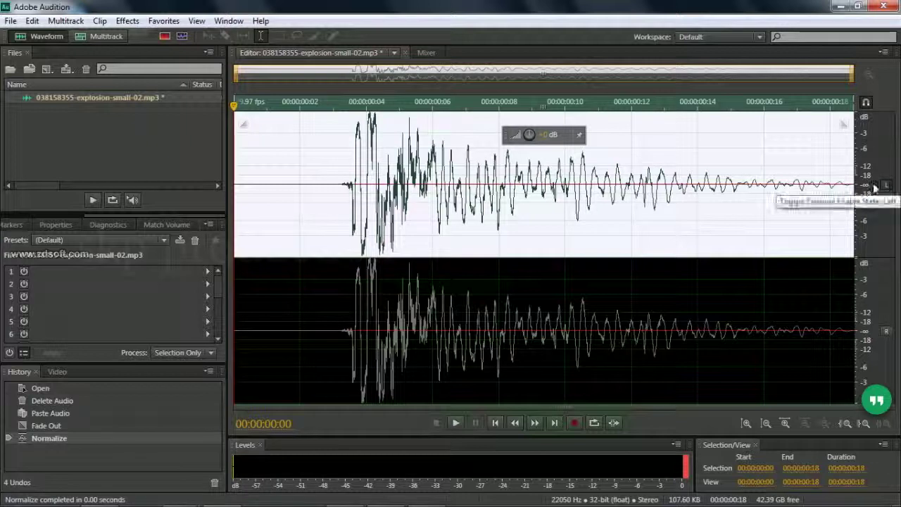
Step: Apply the Noise Reduction effect to the selected left channel
click(128, 21)
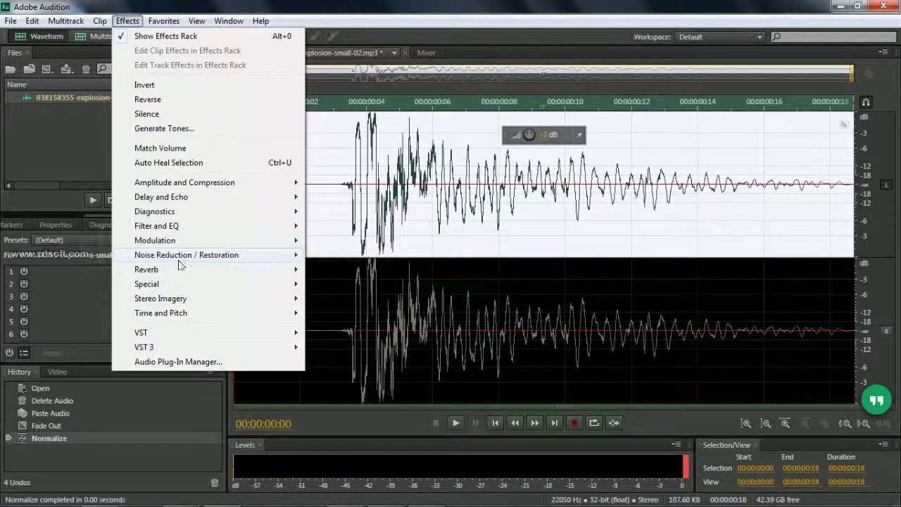
mouse_move(168, 255)
click(435, 272)
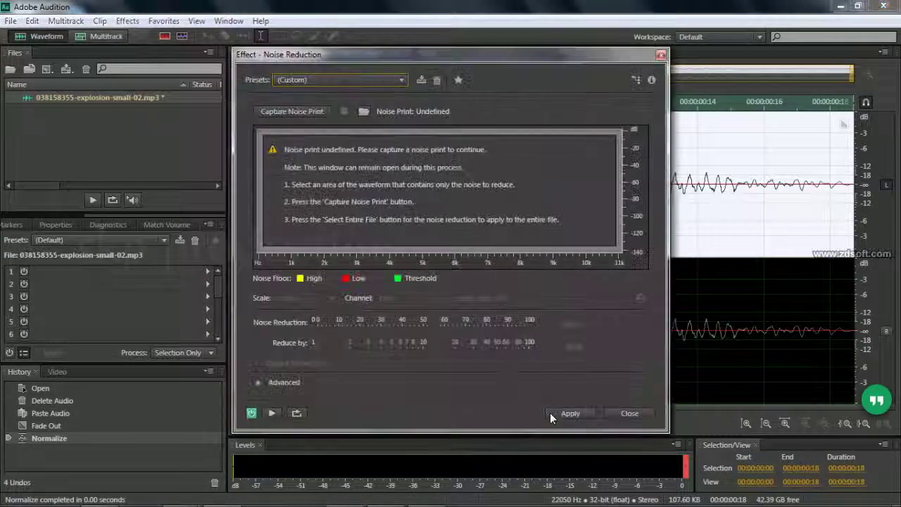
click(565, 413)
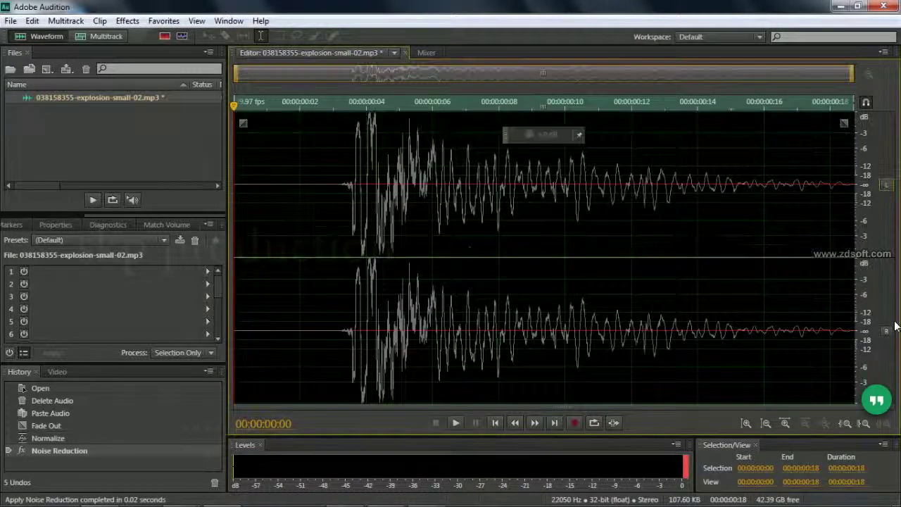
Step: Apply Normalize to the entire right channel with the left channel disabled
click(128, 20)
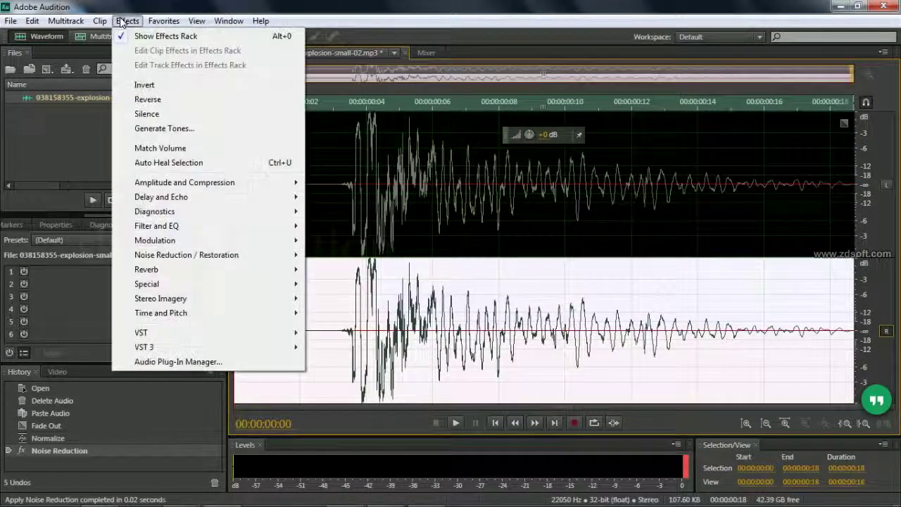
mouse_move(180, 182)
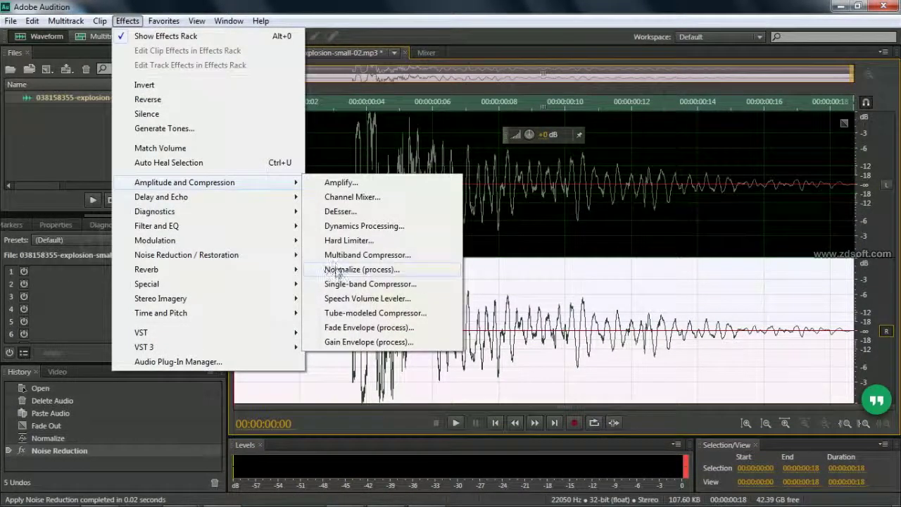
click(337, 270)
click(442, 283)
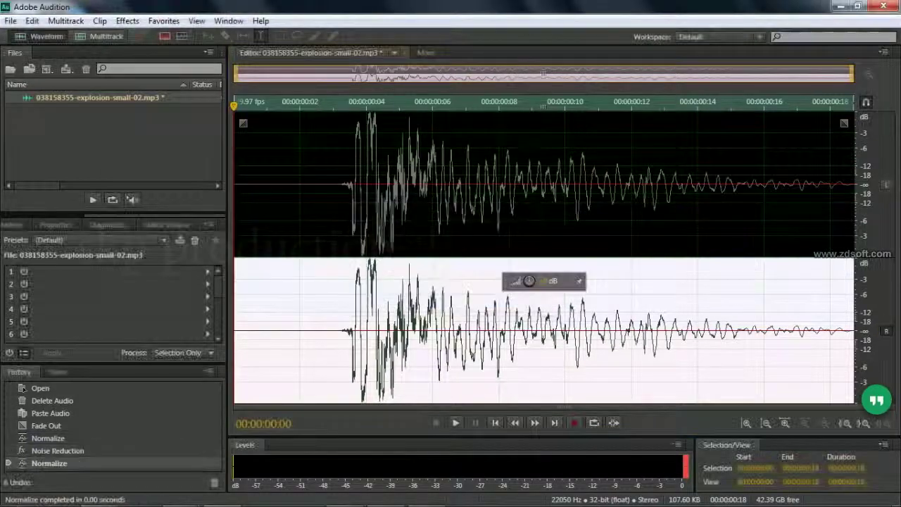
Step: Apply the Noise Reduction effect to the selected right channel
click(129, 17)
mouse_move(226, 255)
click(422, 274)
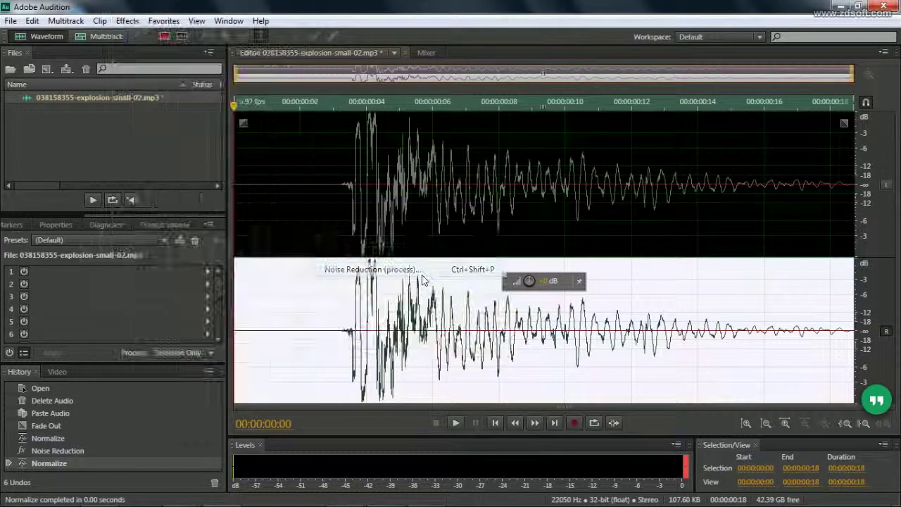
click(569, 413)
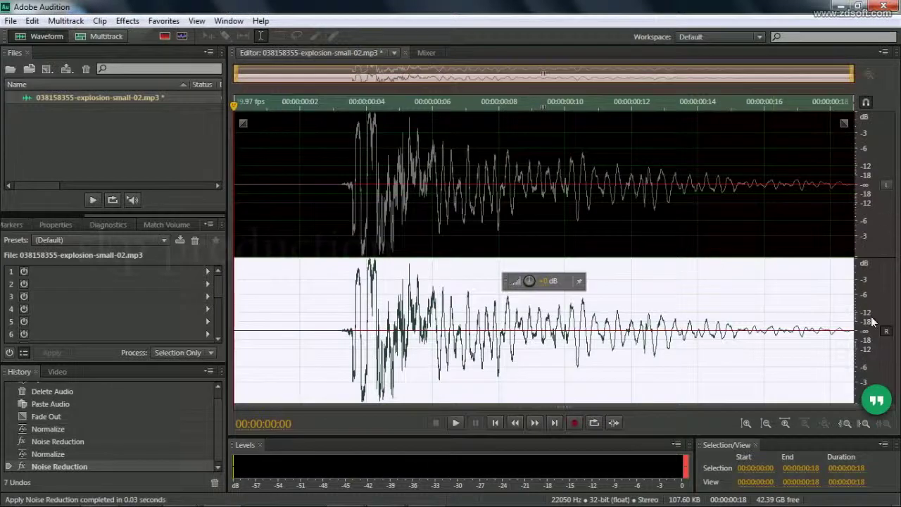
Step: Enable both channels, select the entire waveform, and apply Normalize to both channels together
click(884, 331)
click(886, 184)
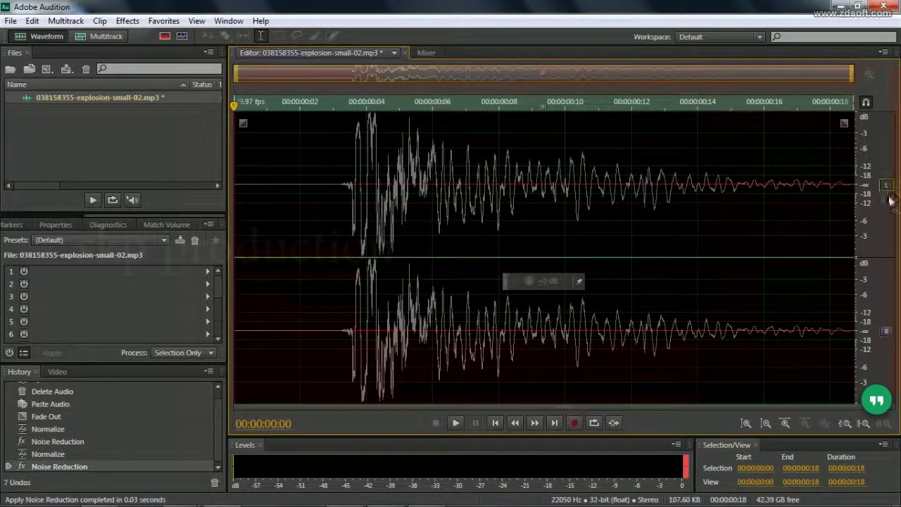
click(887, 187)
click(886, 331)
double_click(325, 205)
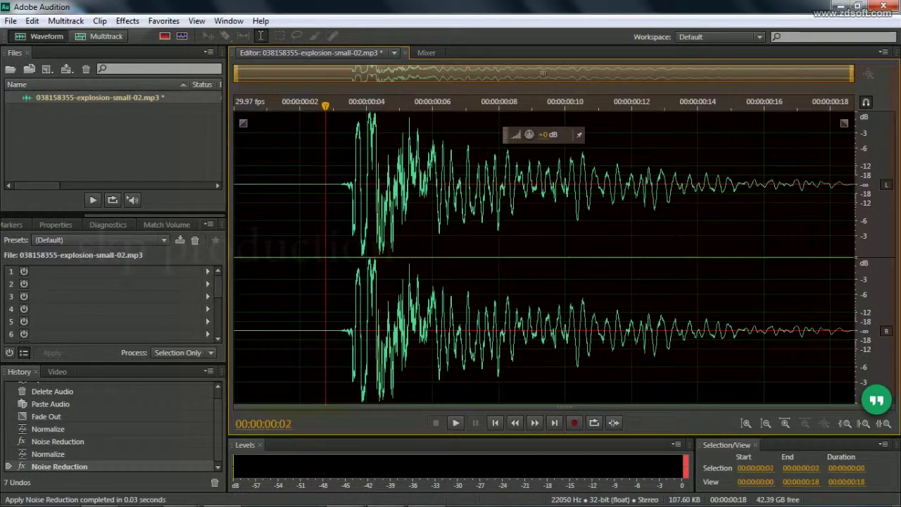
click(128, 21)
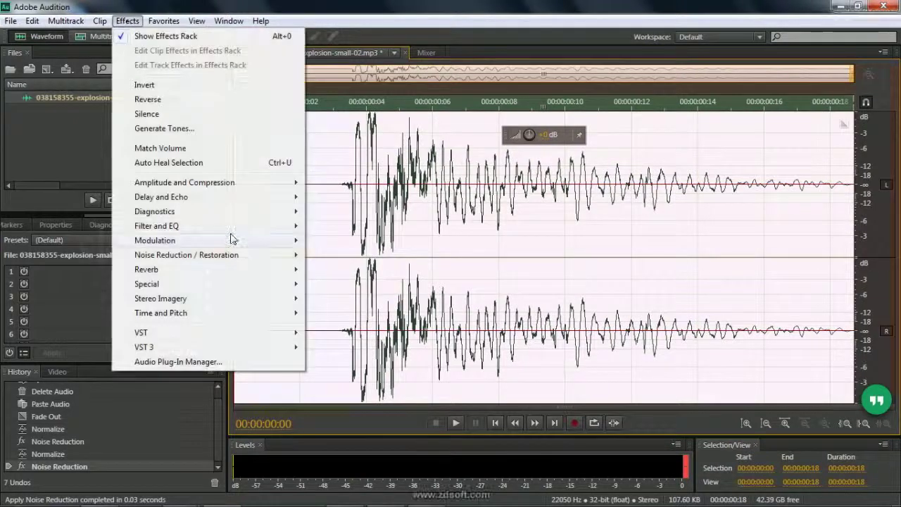
mouse_move(292, 183)
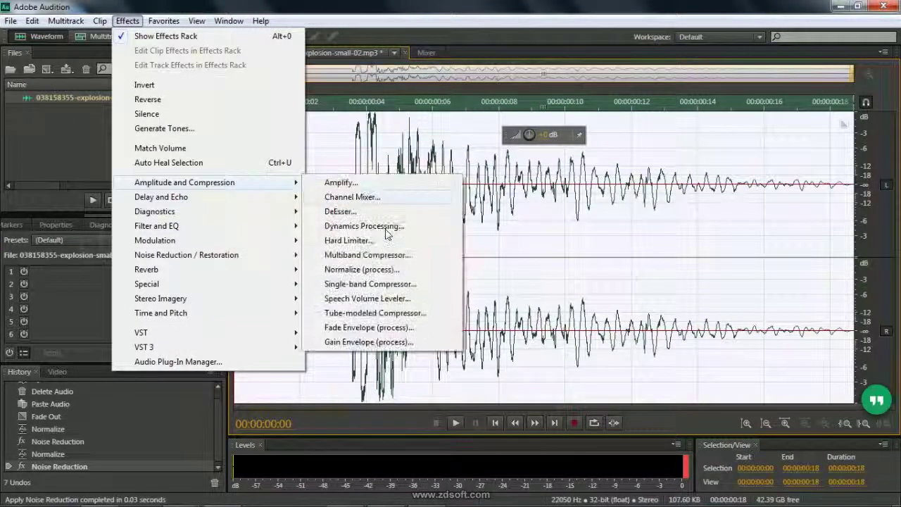
click(362, 269)
click(445, 281)
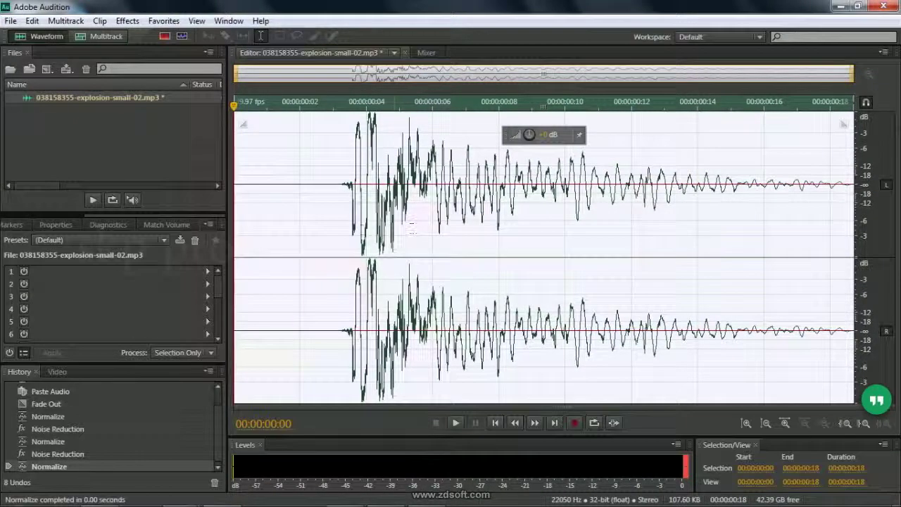
Step: Play the clip from about 00:00:00:03 to its end with both channels enabled
click(359, 246)
key(space)
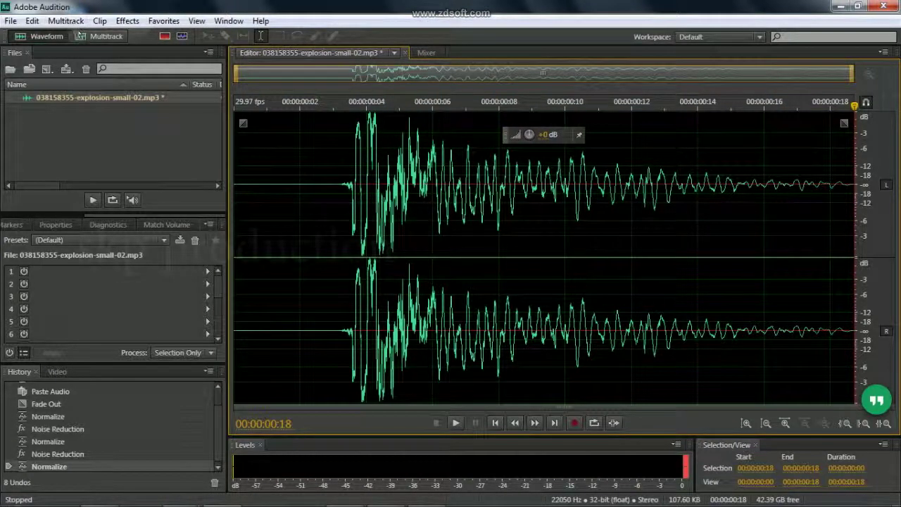
click(13, 21)
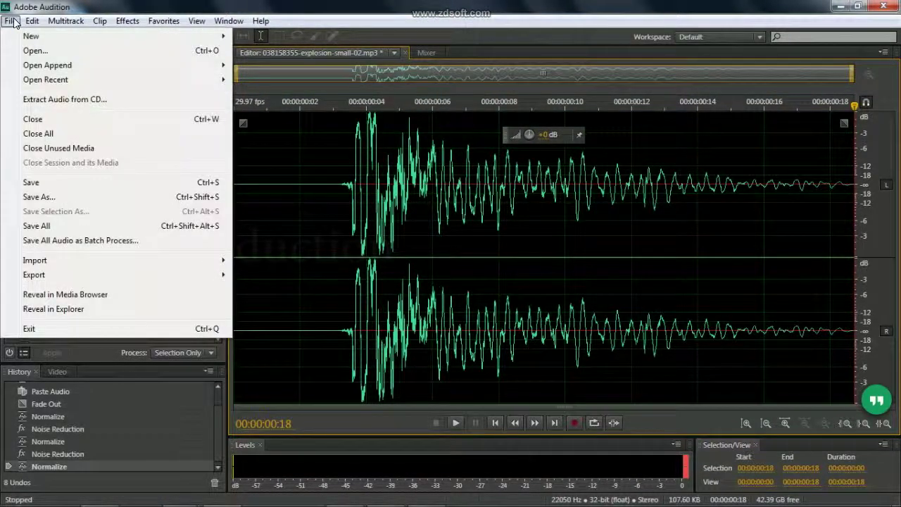
mouse_move(33, 21)
click(366, 211)
click(336, 211)
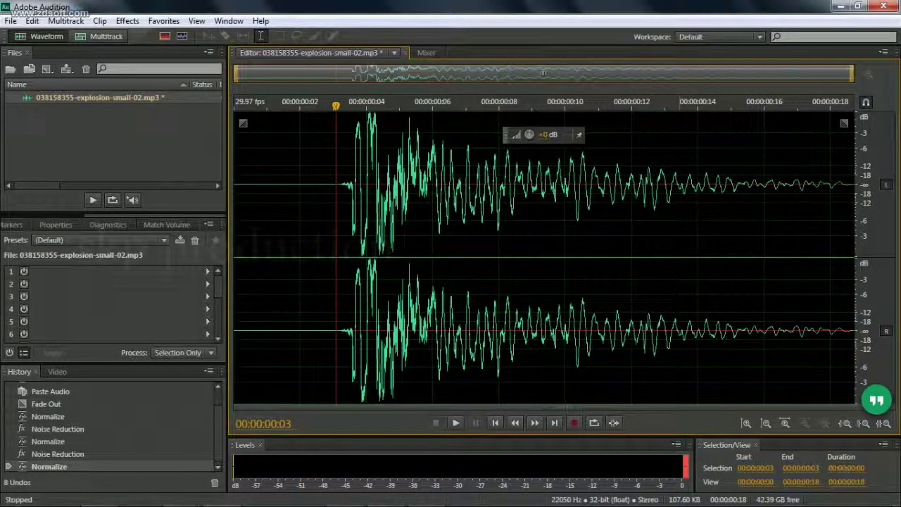
drag(232, 341, 855, 327)
Step: Disable the left channel and play the right channel from about 00:00:00:14 to the end
click(704, 315)
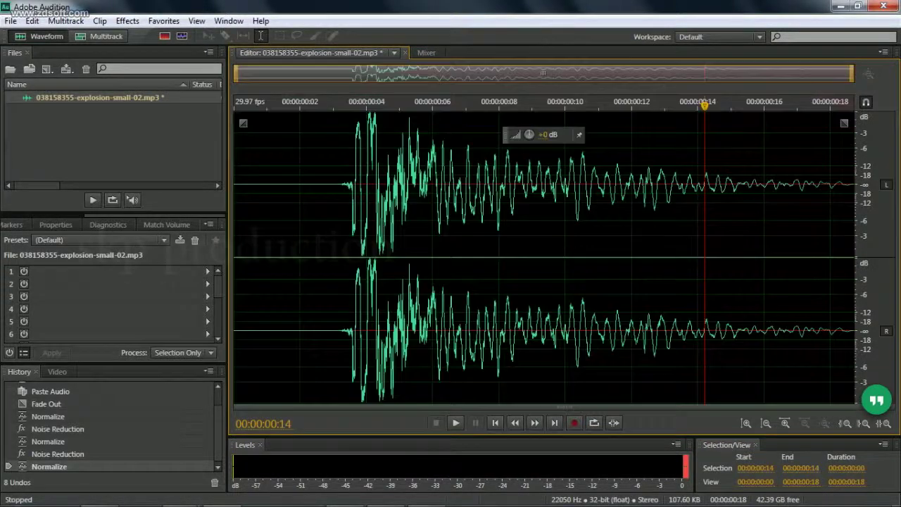
click(889, 185)
key(space)
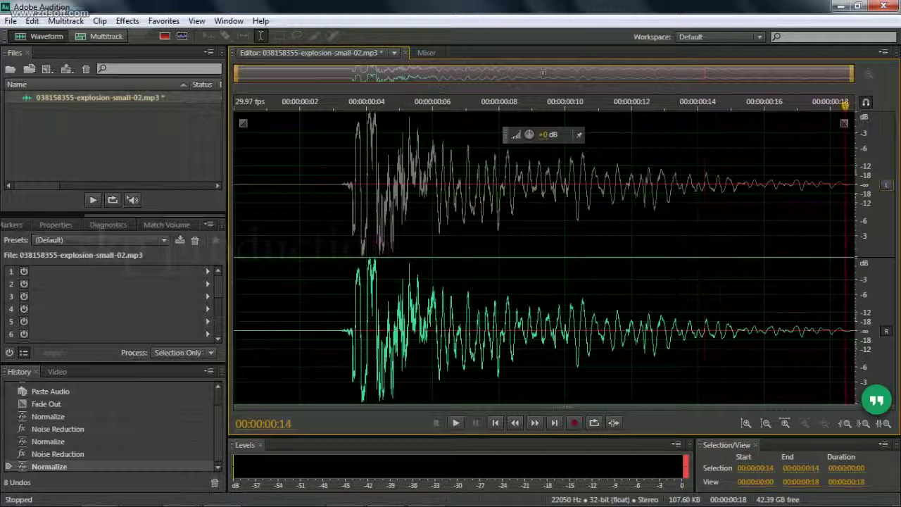
Step: Switch to the left channel only, select its waveform up to about 00:00:00:14, and clear the selection
click(888, 331)
click(888, 186)
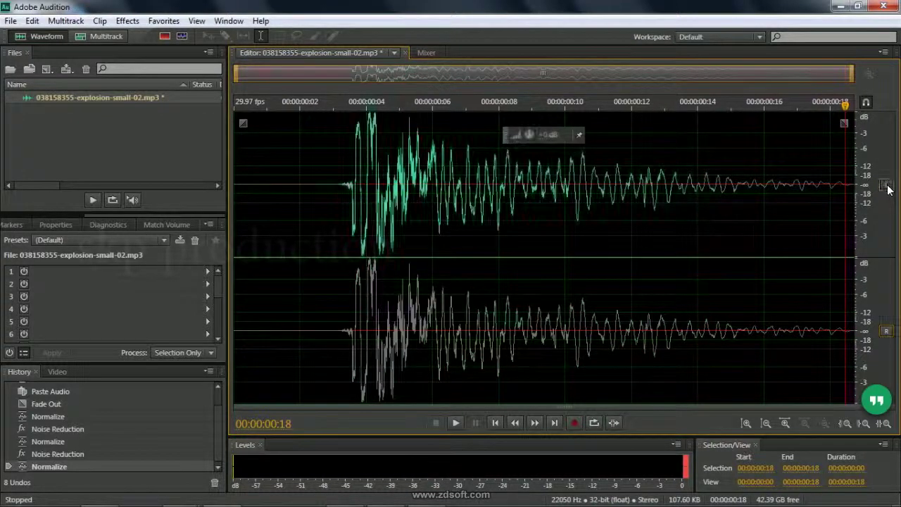
drag(239, 176, 697, 176)
click(674, 176)
Step: Disable the left channel, enable the right one, and delete the right channel's audio across the clip
click(886, 184)
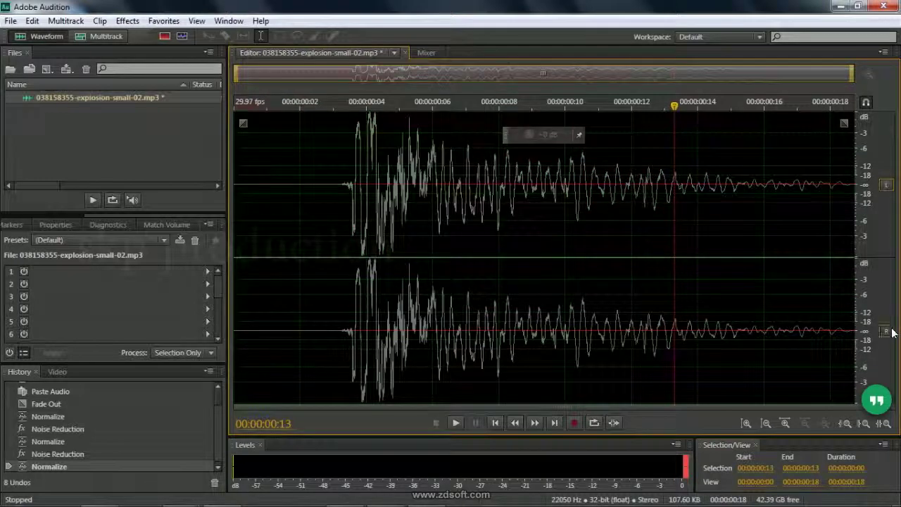
click(886, 331)
key(ctrl+a)
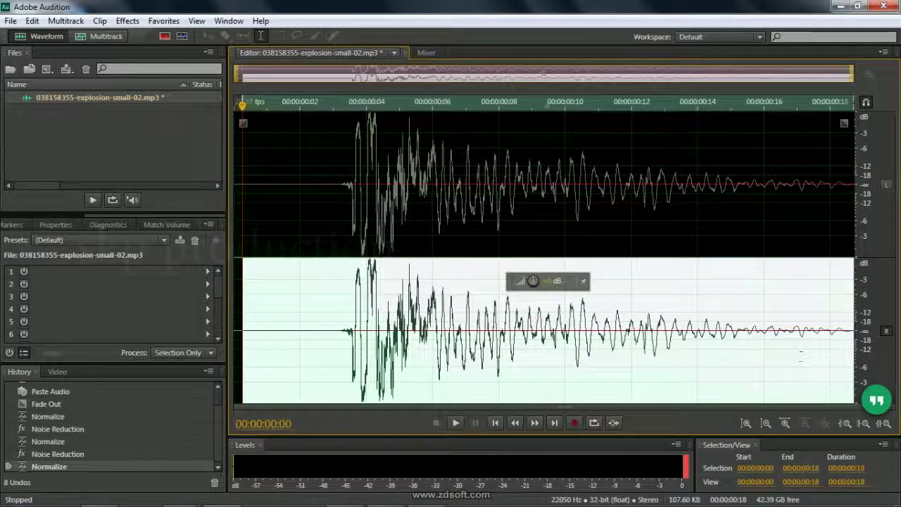
key(Delete)
Step: Reselect the right channel's full length, delete its audio again, and enable the left channel
click(257, 313)
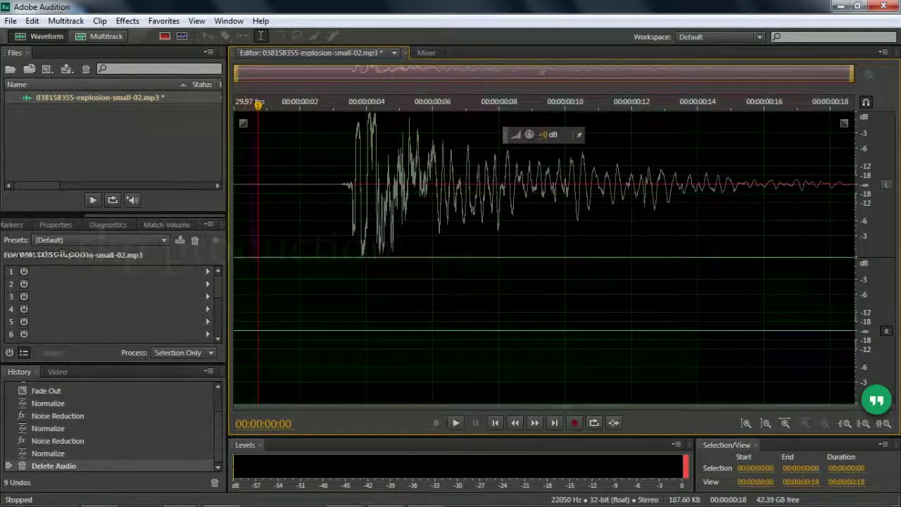
drag(237, 314, 898, 358)
key(Delete)
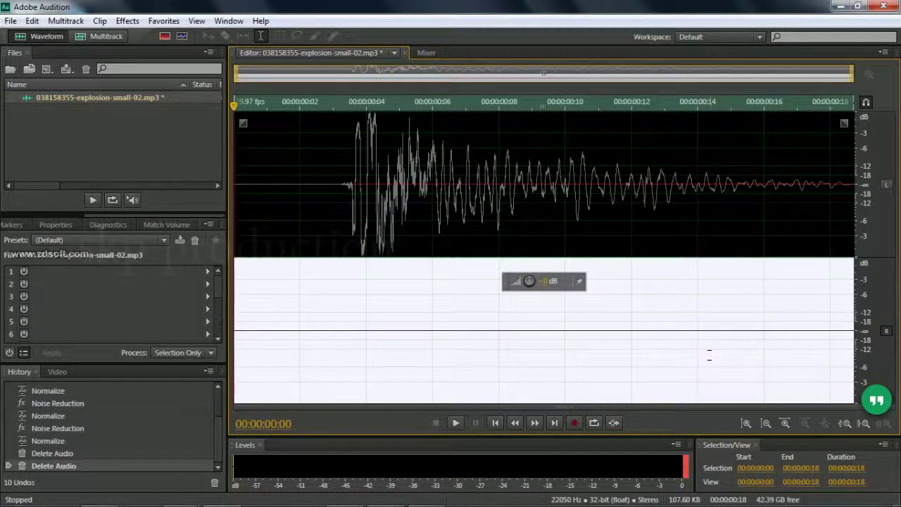
click(886, 186)
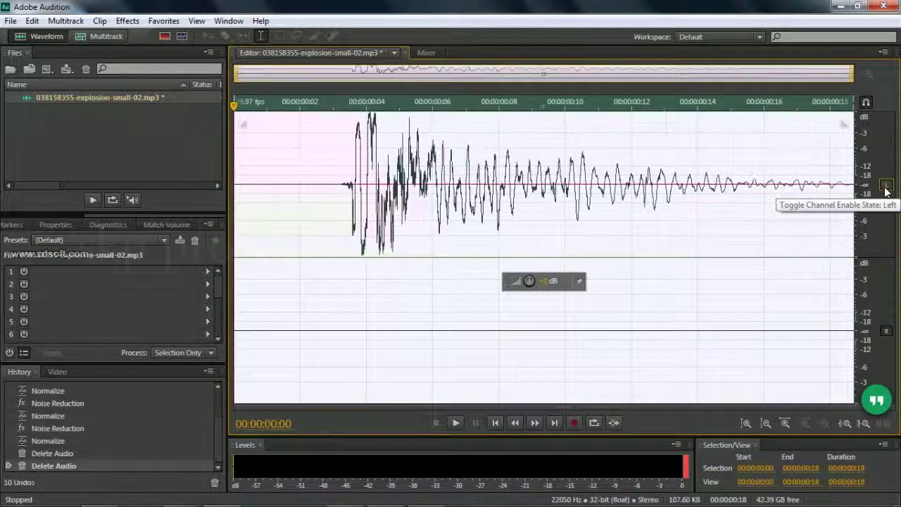
Step: Undo the two right-channel audio deletions and the last Normalize effect
click(683, 211)
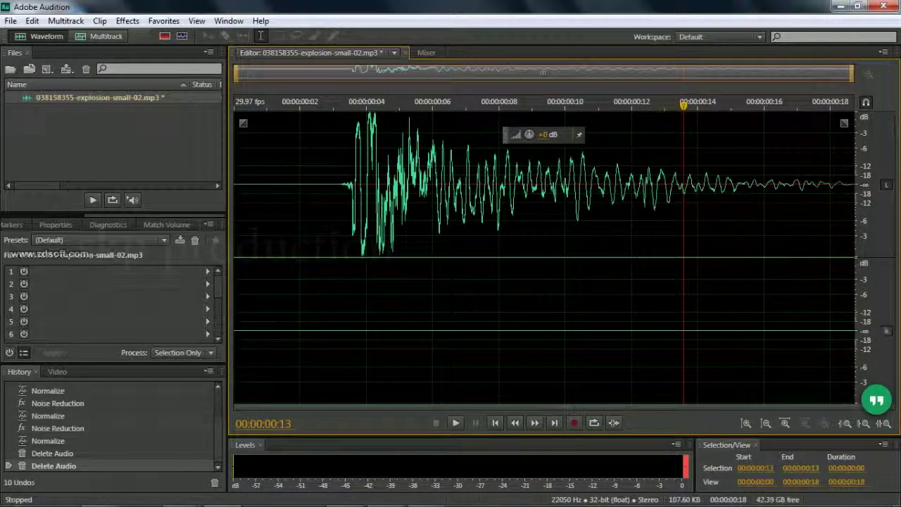
key(ctrl+z)
key(ctrl+z)
key(ctrl+z)
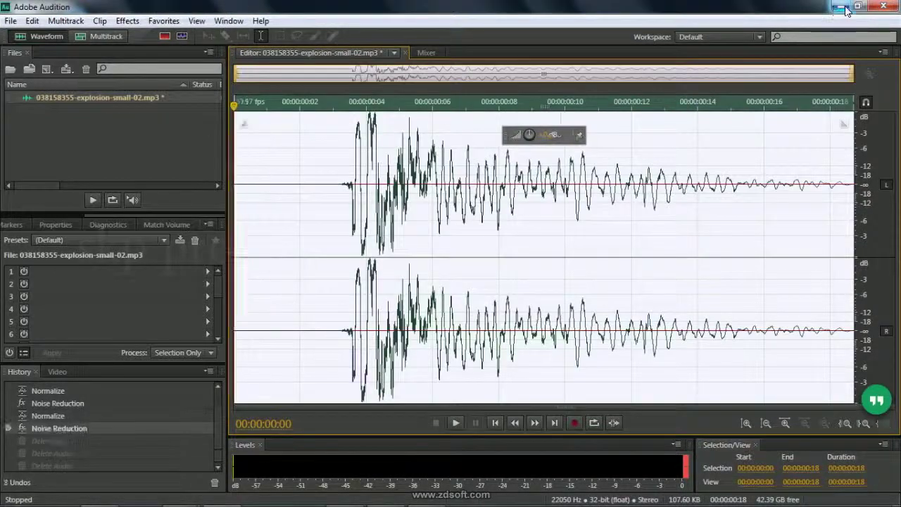
Step: Disable the right channel, delete the left channel's audio across the clip, and clear the selection
click(887, 330)
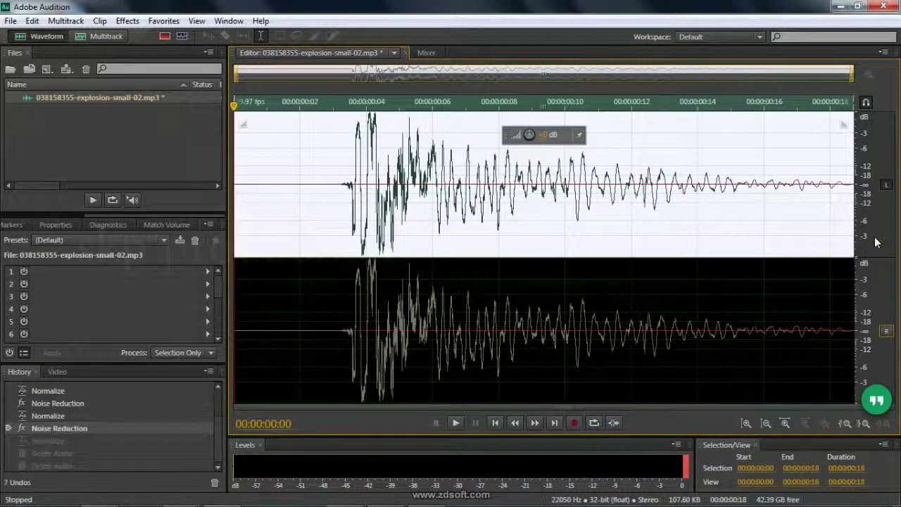
key(Delete)
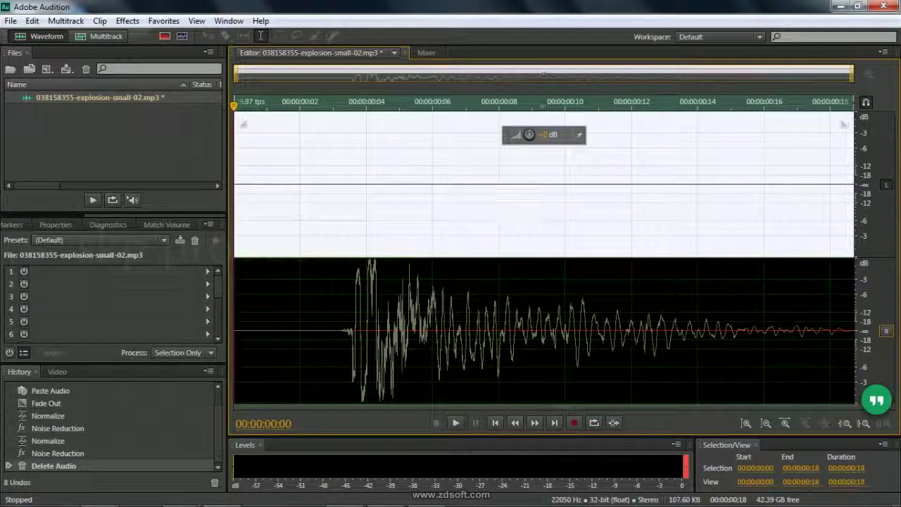
click(778, 220)
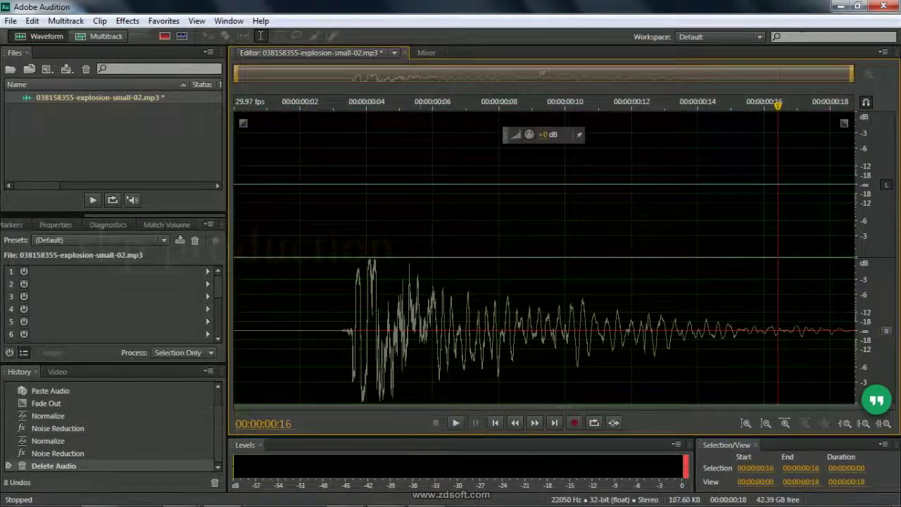
Step: Enable the right channel, play the clip from about 00:00:00:16 to the end, and toggle the right channel
click(887, 331)
key(space)
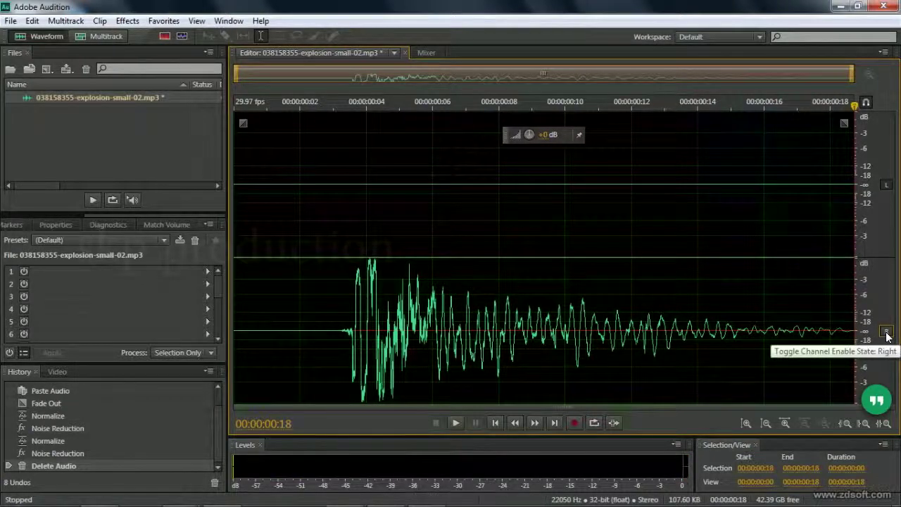
key(space)
key(space)
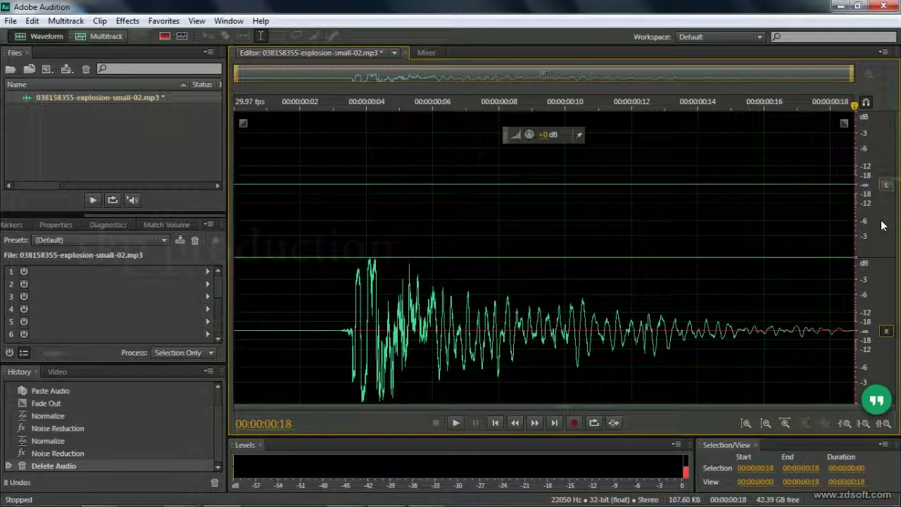
click(885, 331)
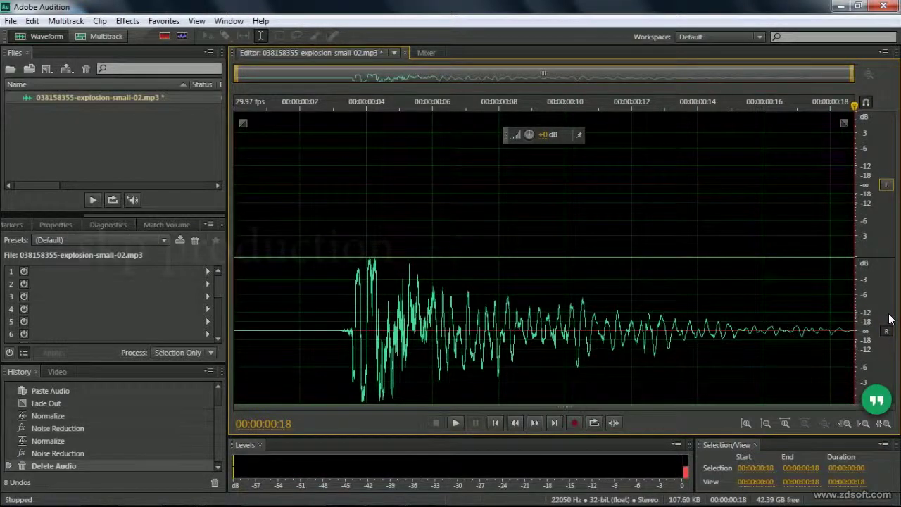
Step: Undo the left-channel deletion and the last Noise Reduction, and select the entire waveform with both channels enabled
key(ctrl+z)
key(ctrl+z)
click(885, 186)
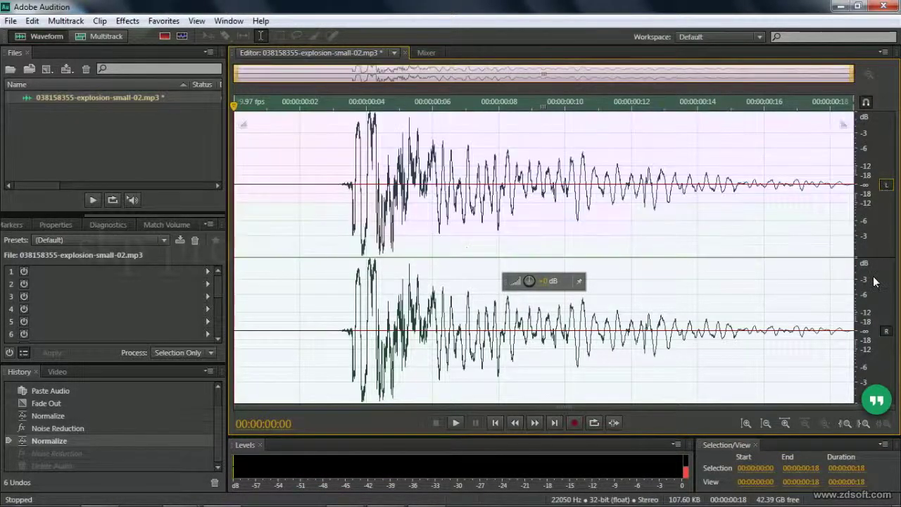
click(468, 98)
key(ctrl+a)
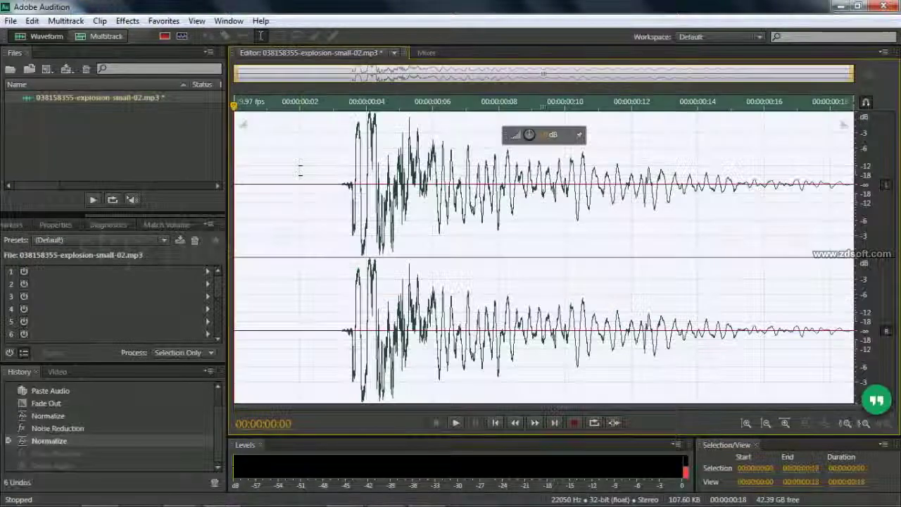
Step: Create a multitrack session named Untitled Session 2 with a 22050 Hz stereo setup and place the explosion file at the start of Track 1
click(106, 37)
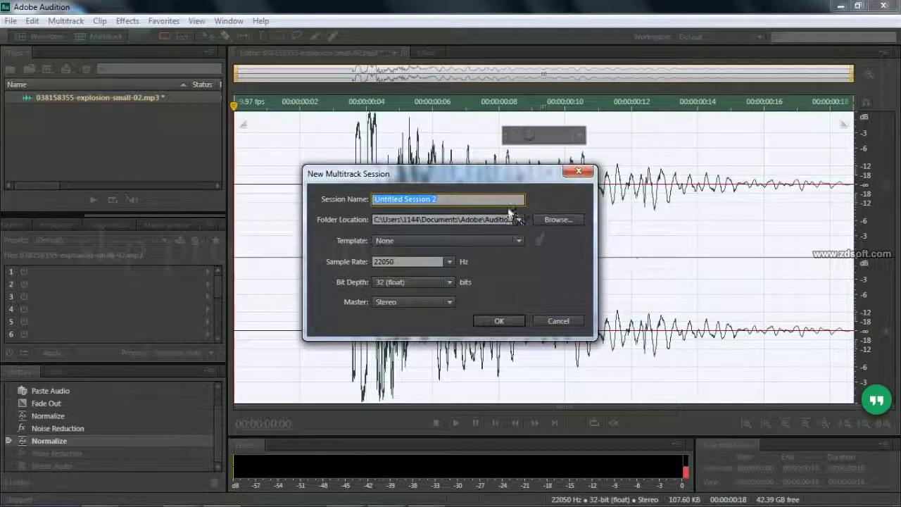
click(500, 323)
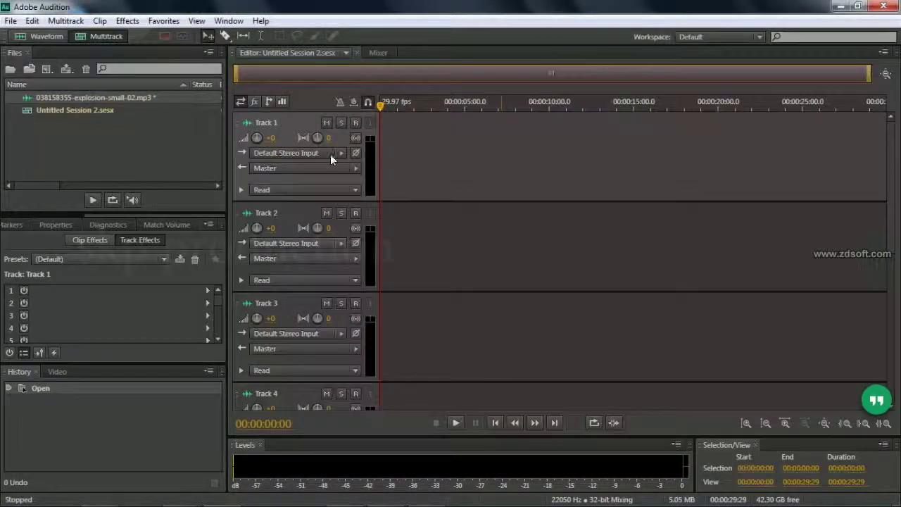
drag(52, 99, 363, 180)
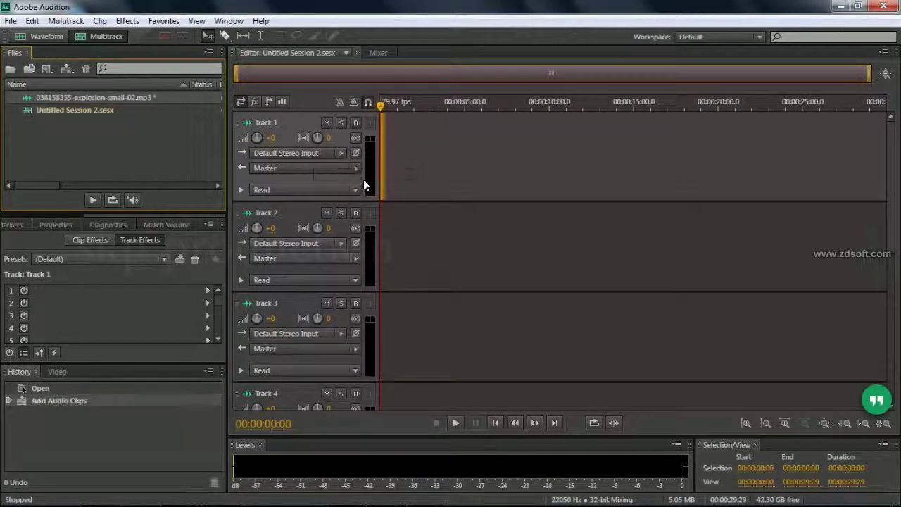
Step: Play the Track 1 clip and copy it onto Track 2, starting at about 00:00:00:17
key(space)
scroll(498, 120, up, 5)
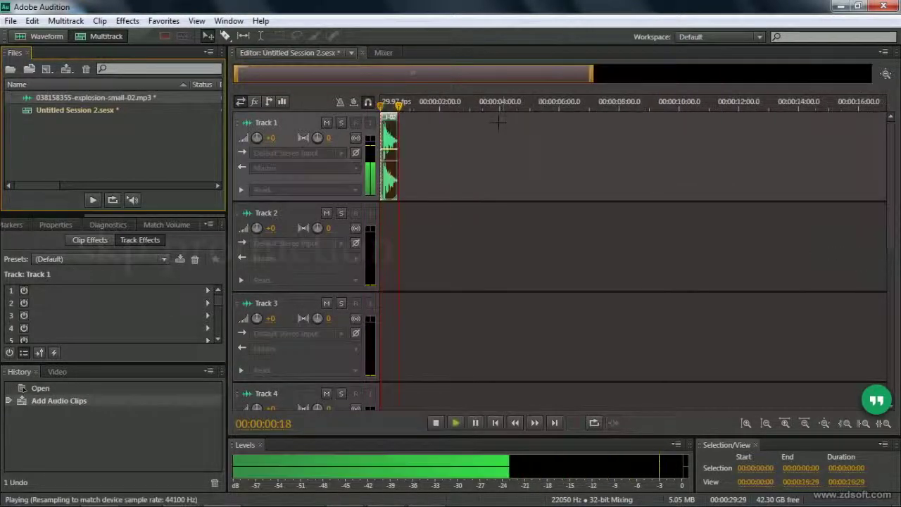
click(381, 105)
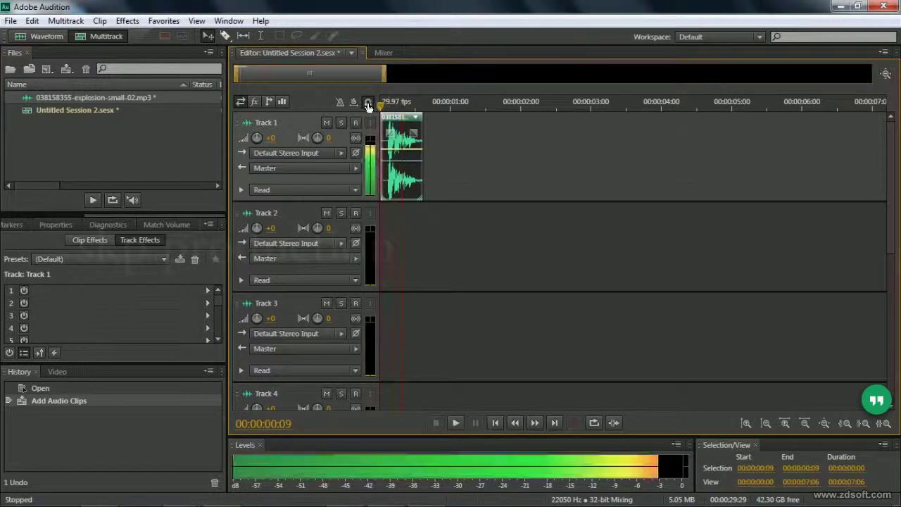
drag(385, 78, 265, 79)
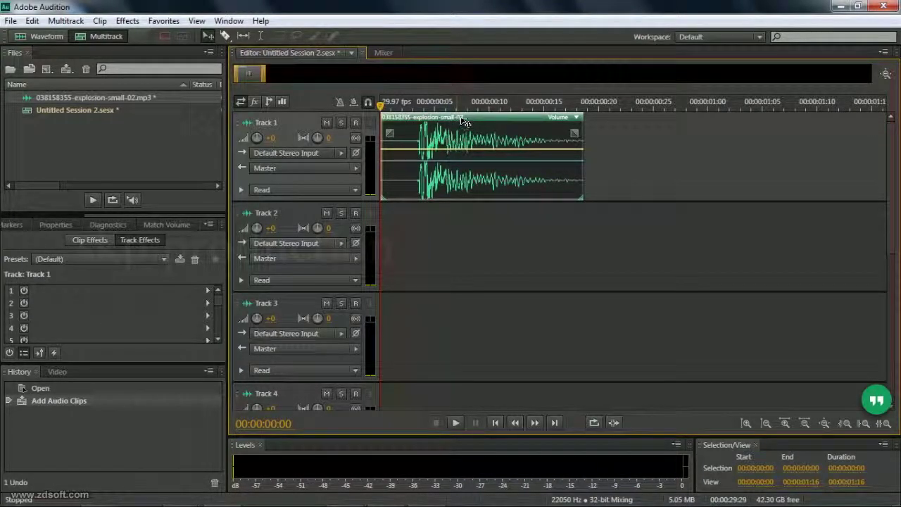
drag(464, 122, 648, 252)
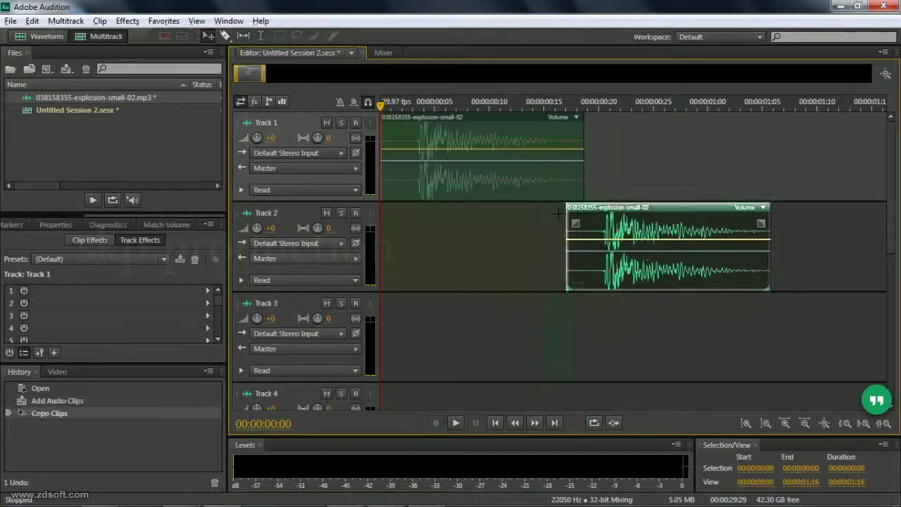
Step: Add pan keyframes at the start and end of the Track 1 clip and pan both almost fully left
click(443, 124)
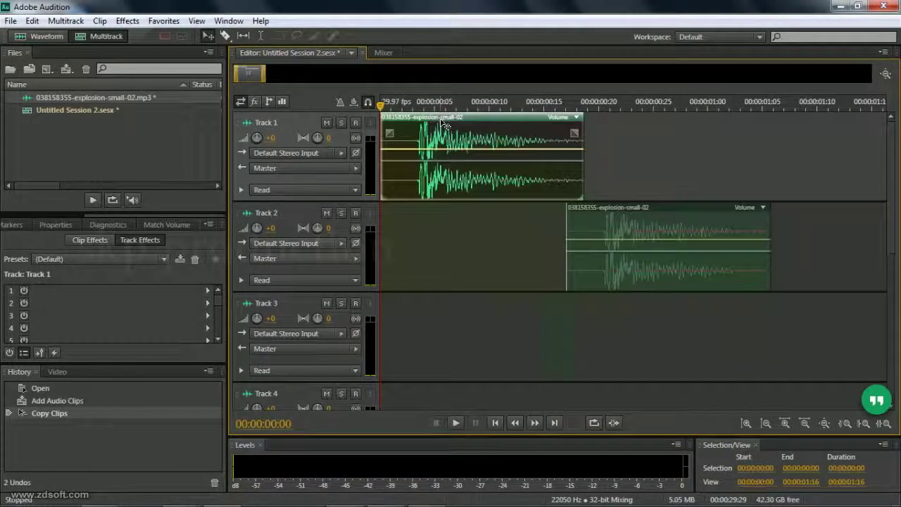
click(383, 162)
click(577, 162)
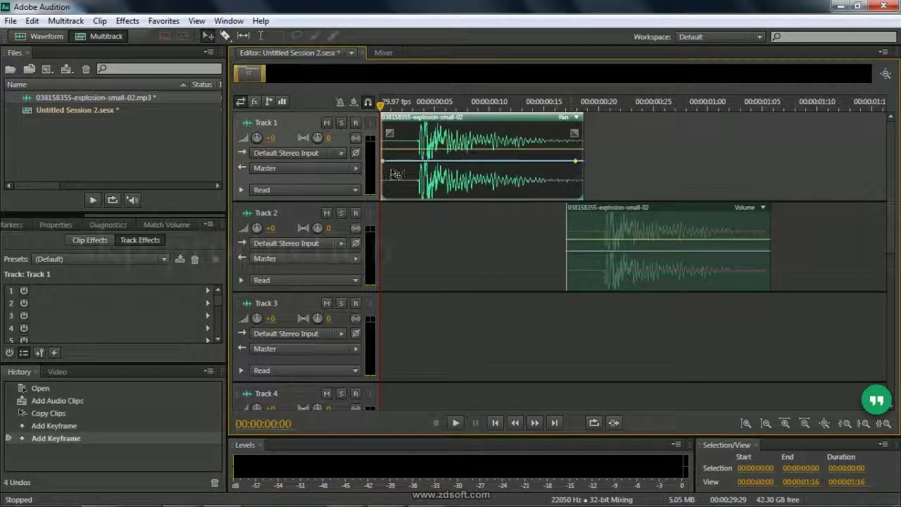
drag(384, 162, 385, 124)
key(space)
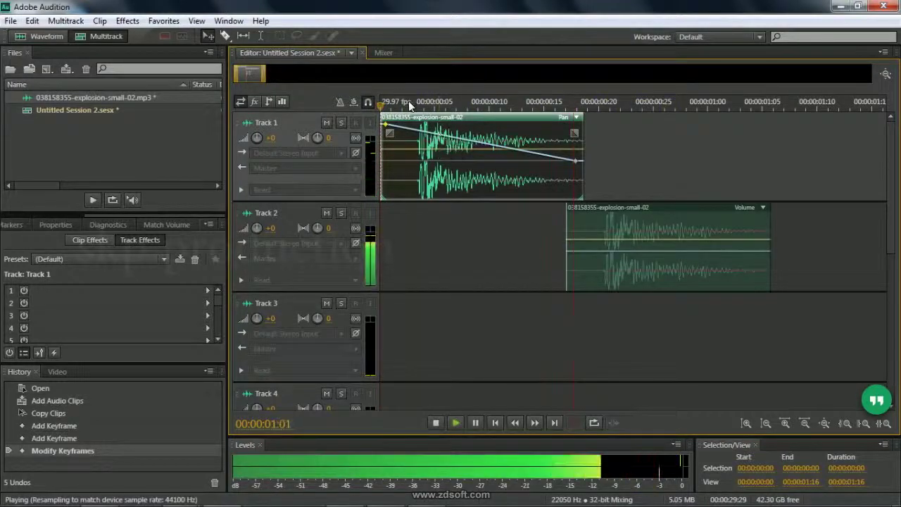
key(space)
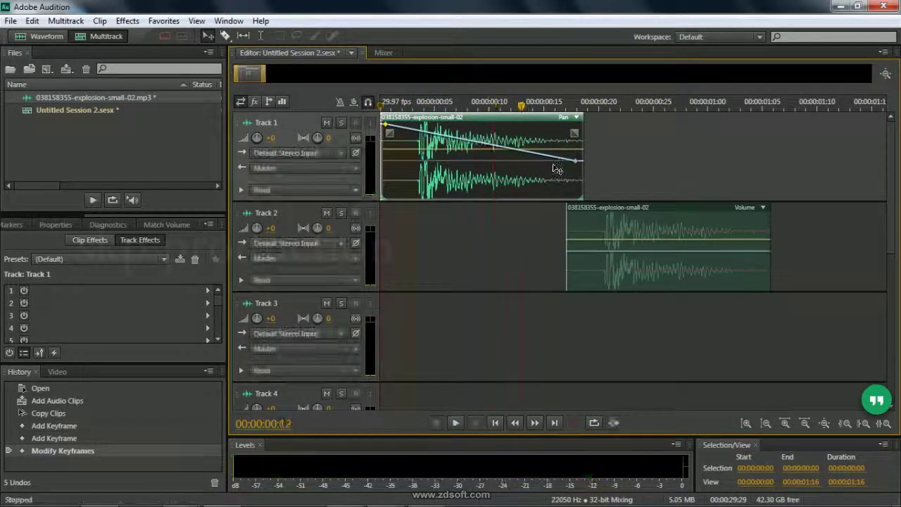
drag(577, 162, 580, 124)
Step: Add pan keyframes at the start and end of the Track 2 clip and pan both almost fully right
click(571, 252)
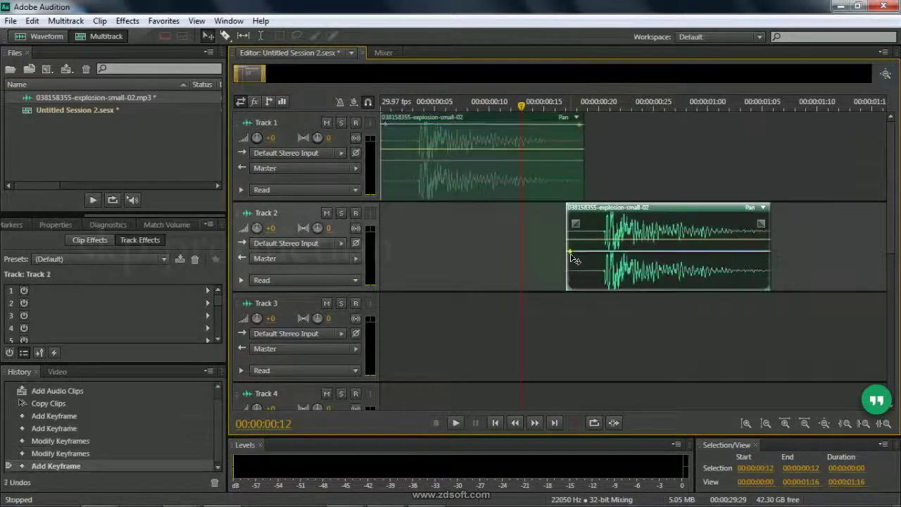
drag(569, 252, 573, 276)
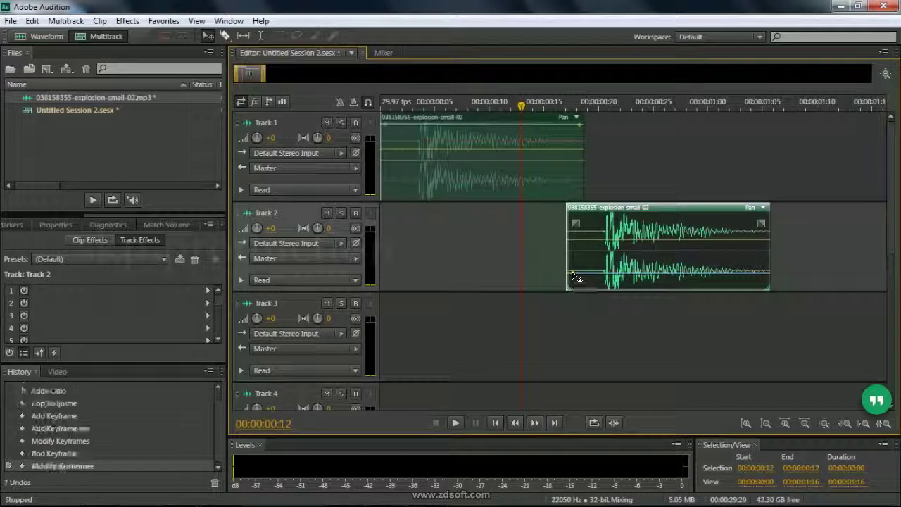
key(ctrl+z)
click(764, 252)
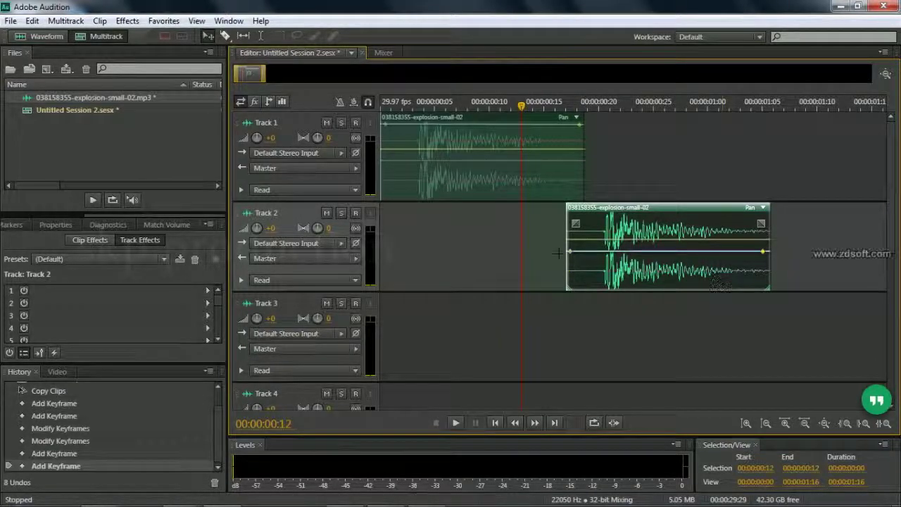
drag(570, 255, 570, 283)
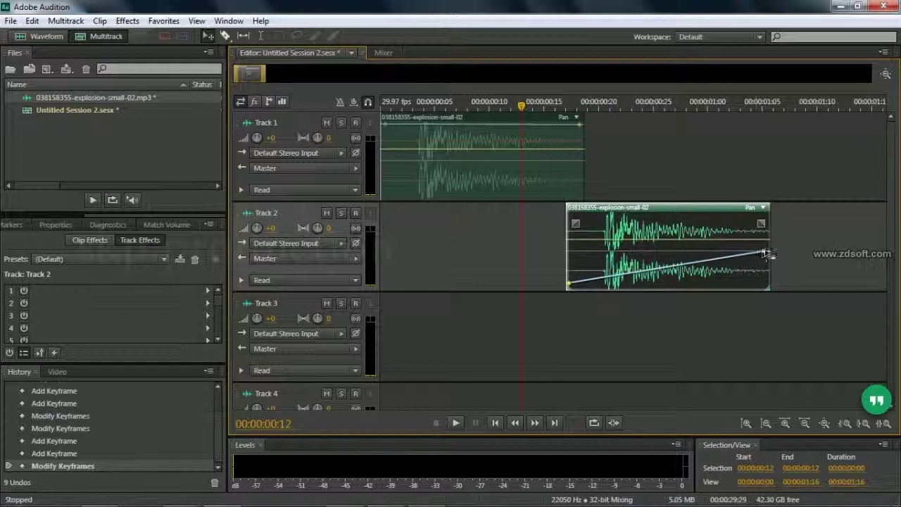
drag(764, 253, 771, 289)
Step: Play the session from the beginning to hear the left-panned and right-panned clips in sequence
key(Home)
key(space)
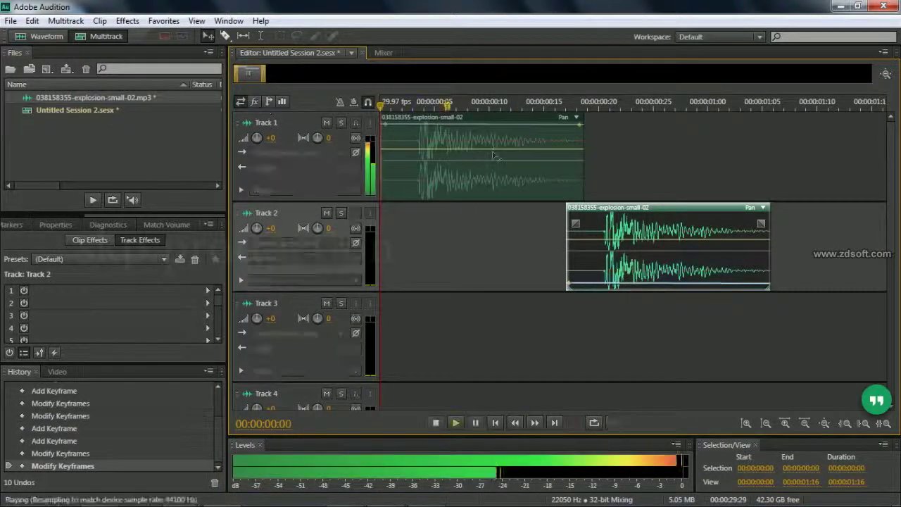
drag(427, 110, 310, 110)
key(space)
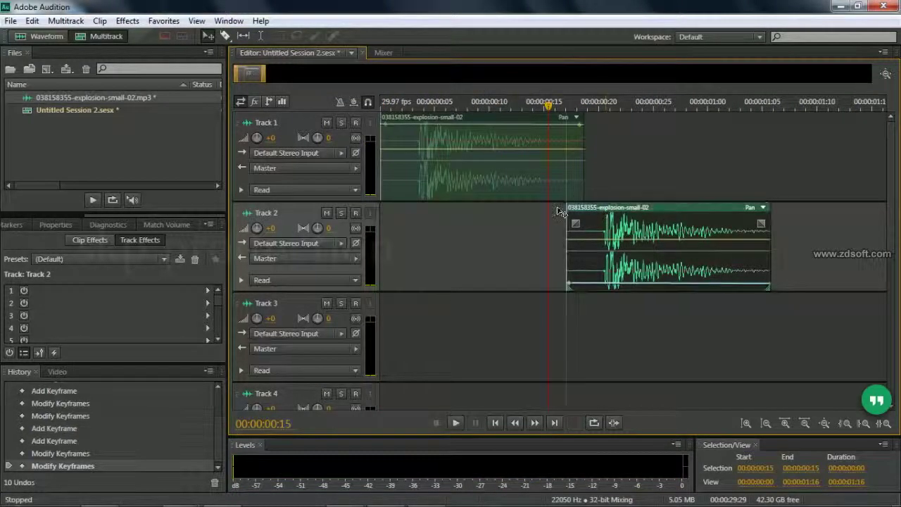
Step: Move the Track 2 clip to the session start, aligned with the Track 1 clip, and play both together
drag(607, 215, 421, 216)
key(space)
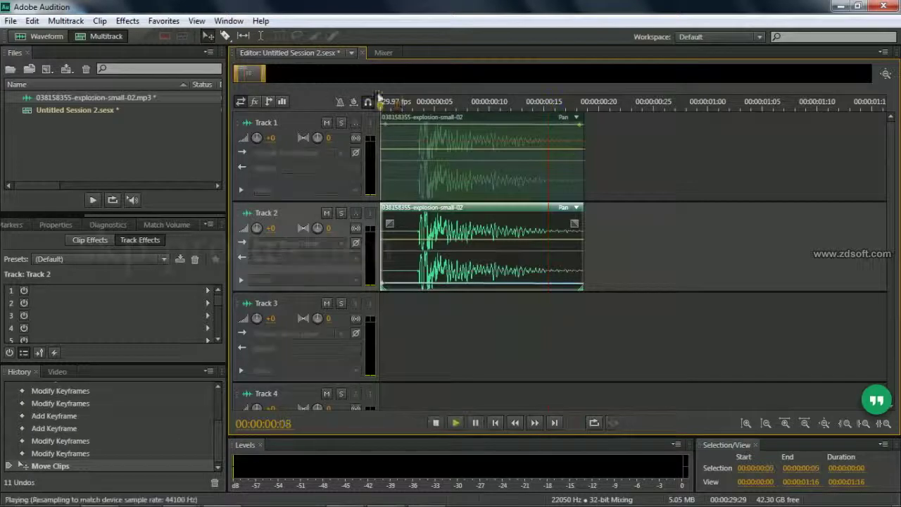
click(388, 119)
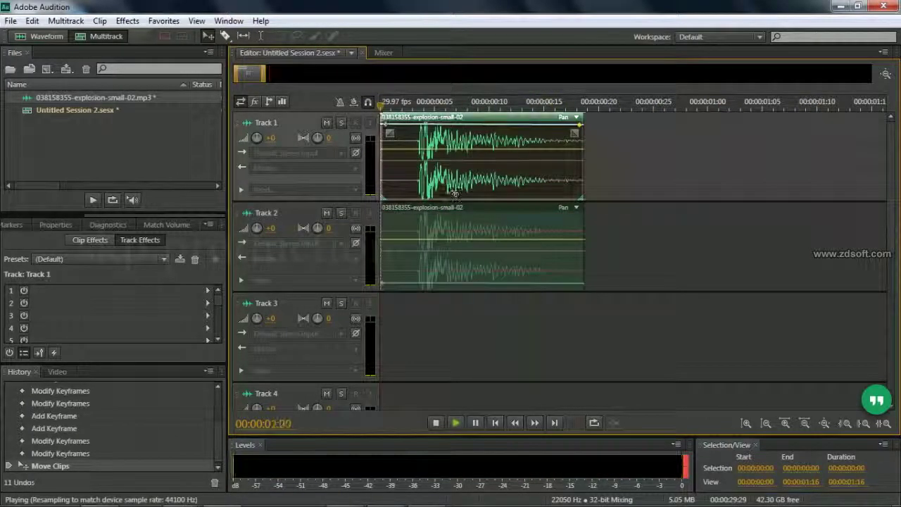
key(space)
Step: Move the Track 2 clip so it starts at about 00:00:00:16 and play the session
drag(425, 241, 601, 241)
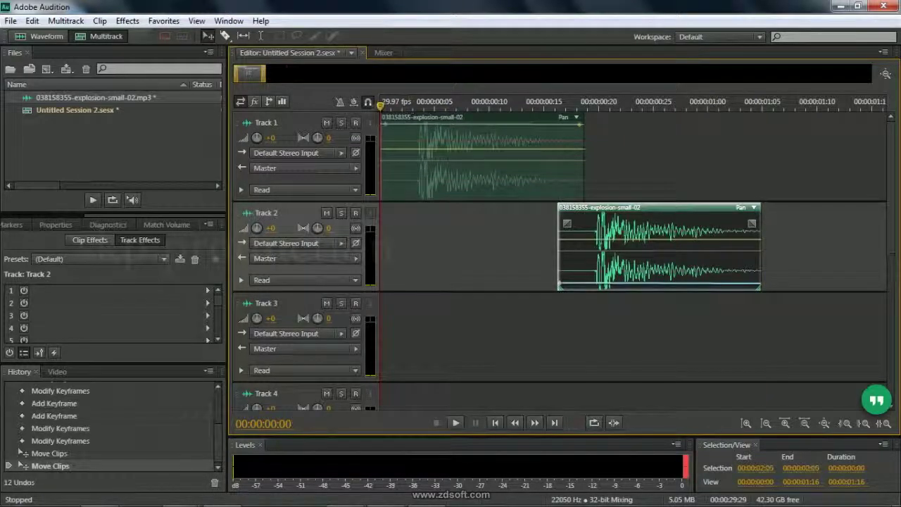
key(space)
key(space)
Step: Open the explosion file in the waveform editor, play it, and place the playhead at about 00:00:00:04
click(77, 99)
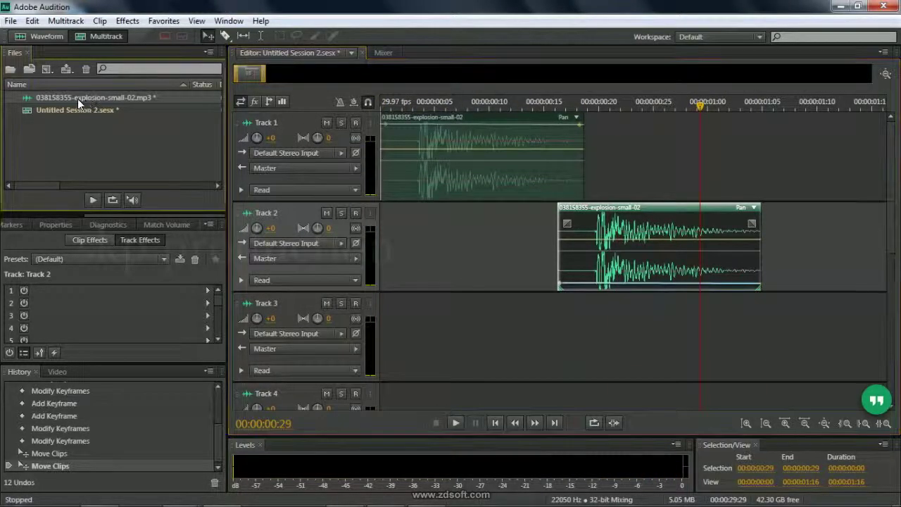
double_click(77, 99)
key(space)
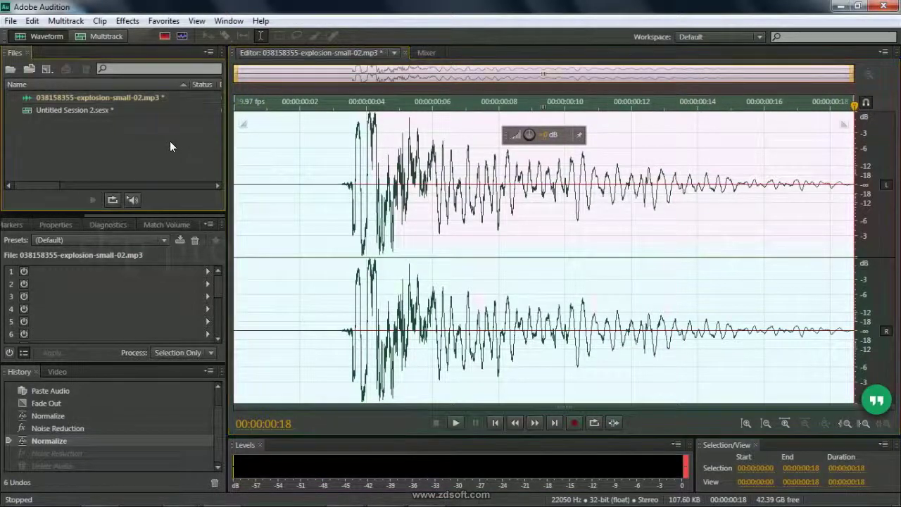
click(391, 175)
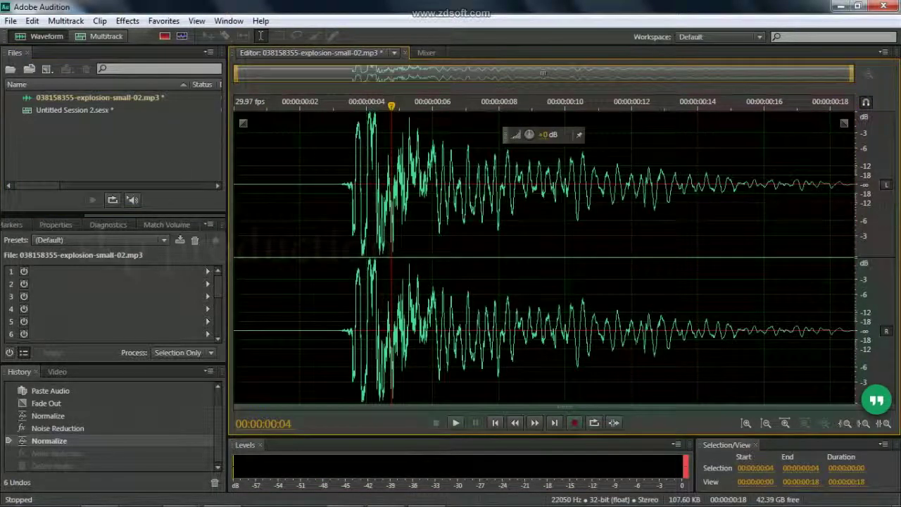
Step: Return to Untitled Session 2, add a volume keyframe mid-clip on Track 1, and play the session from about 00:00:00:03
double_click(93, 111)
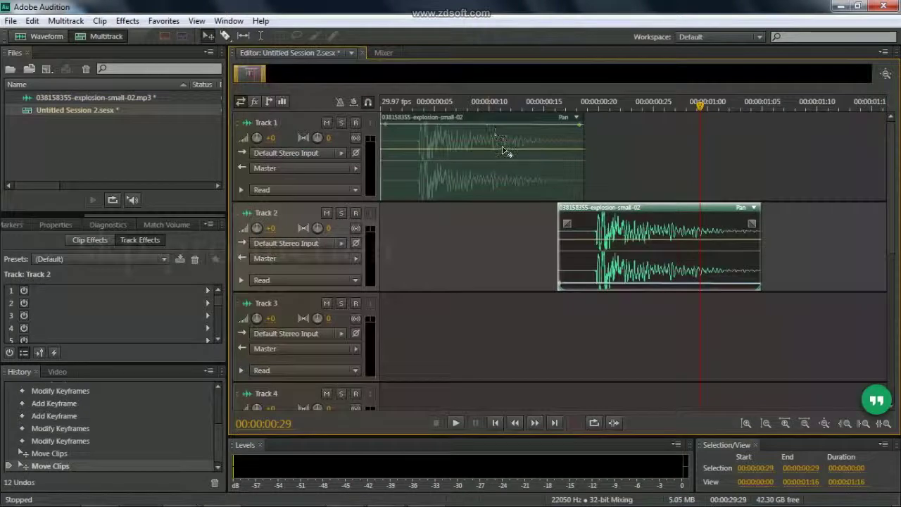
click(464, 118)
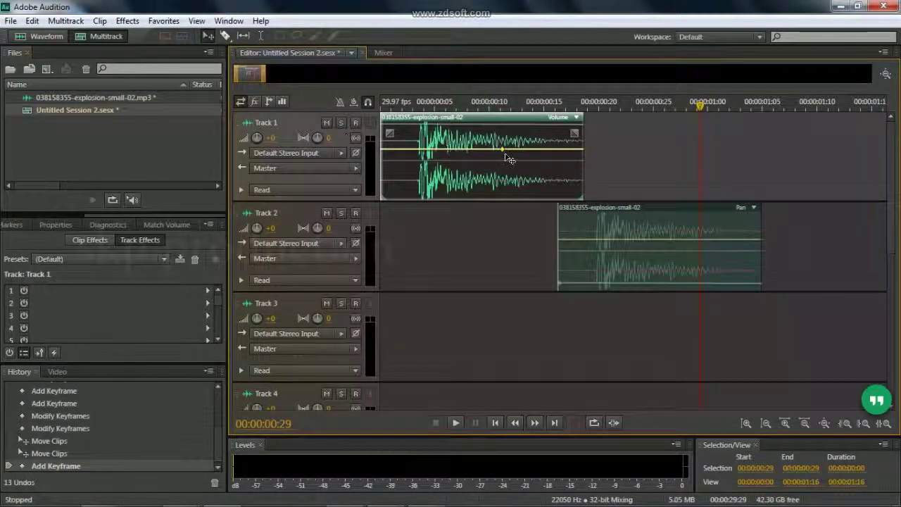
key(space)
click(416, 109)
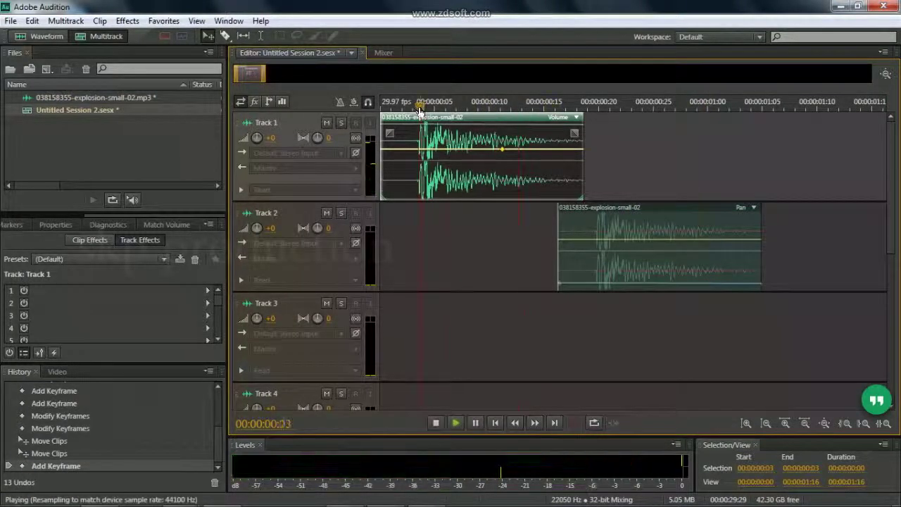
key(space)
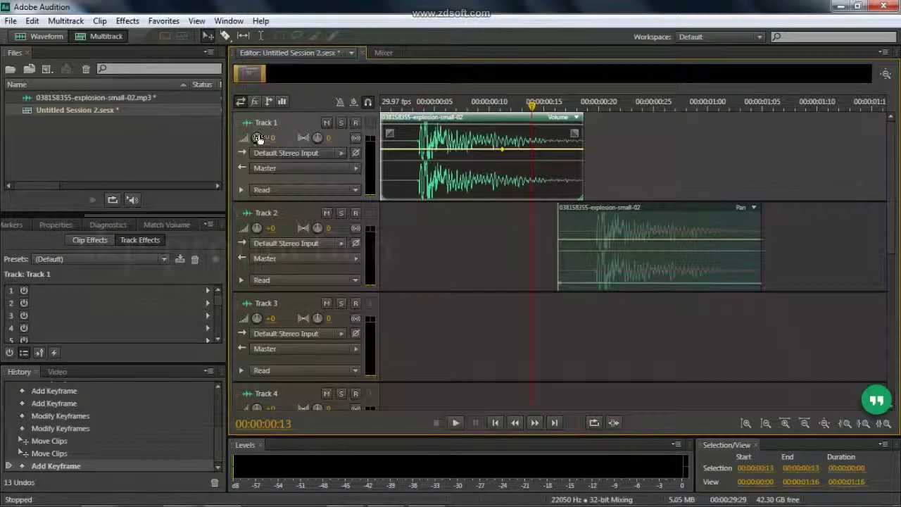
Step: Set Track 1's volume to +3 and play the session from the beginning
drag(259, 139, 262, 135)
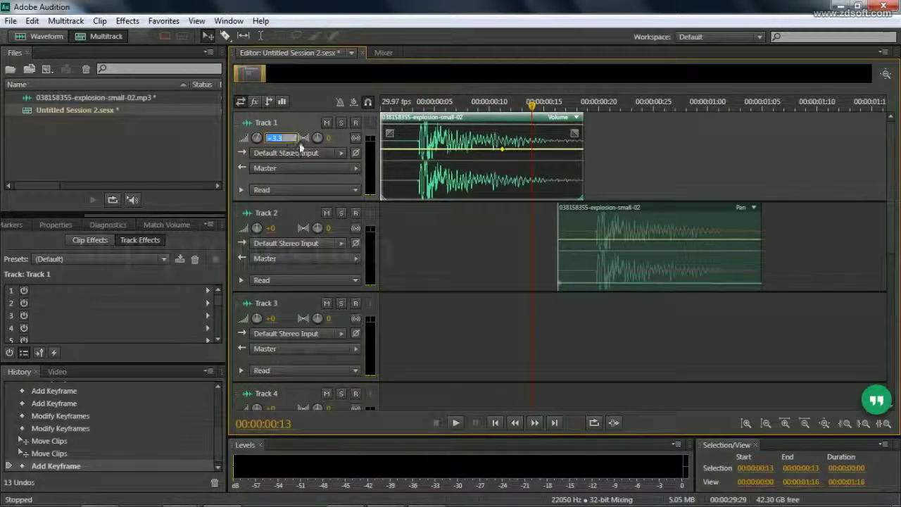
text(5)
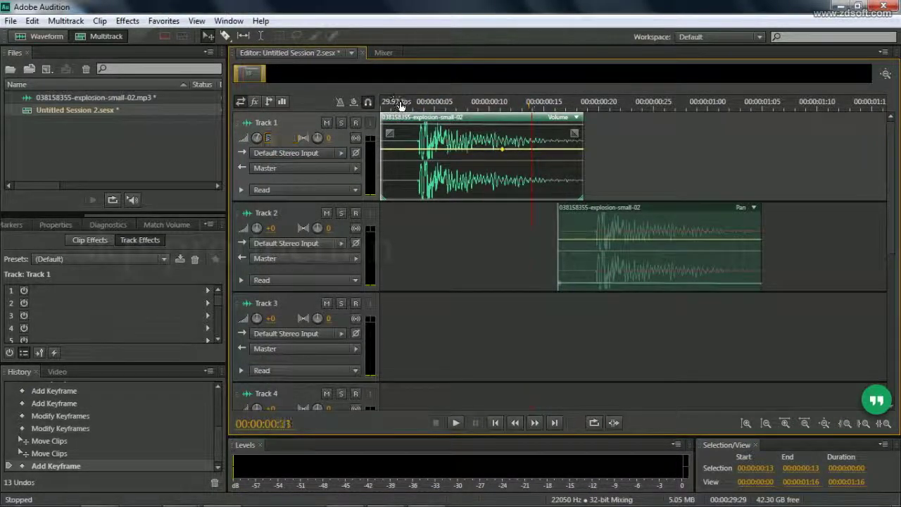
key(space)
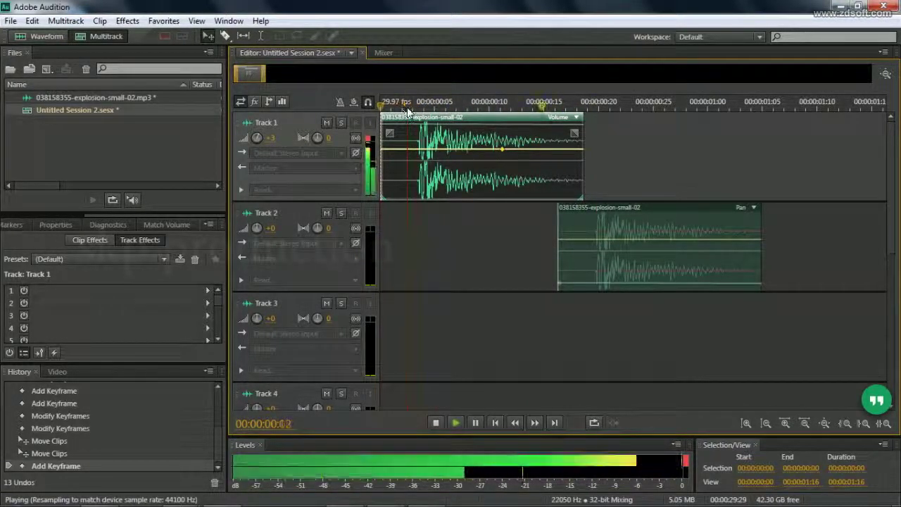
key(space)
Step: Select the Track 2 clip, set Track 2's pan to R3, and play from about 00:00:00:17
click(607, 220)
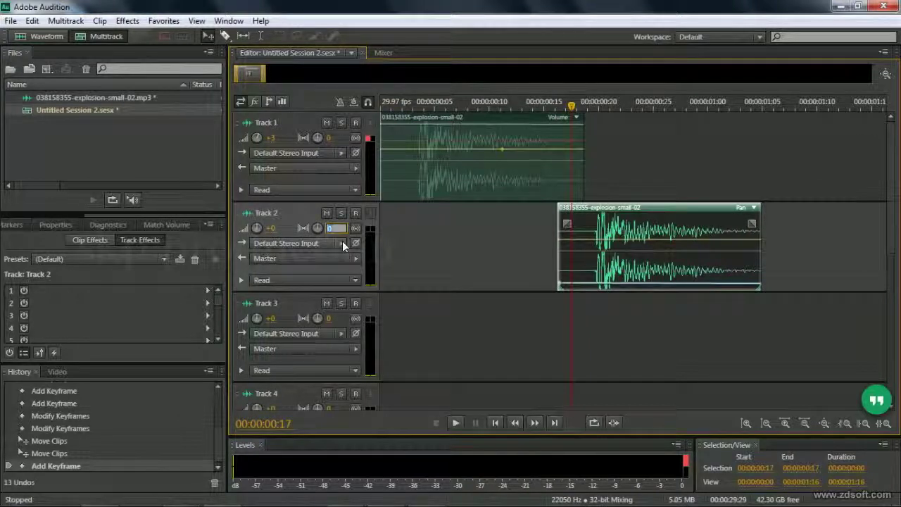
text(3)
key(Return)
key(space)
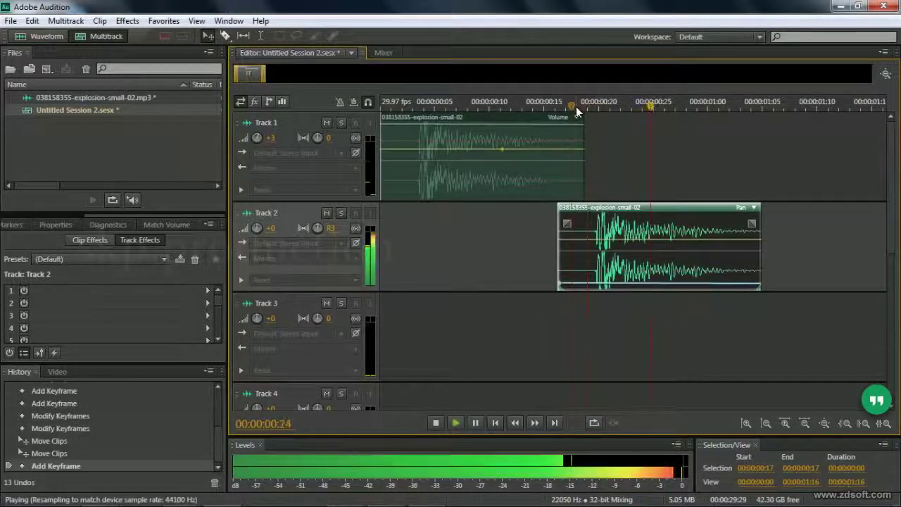